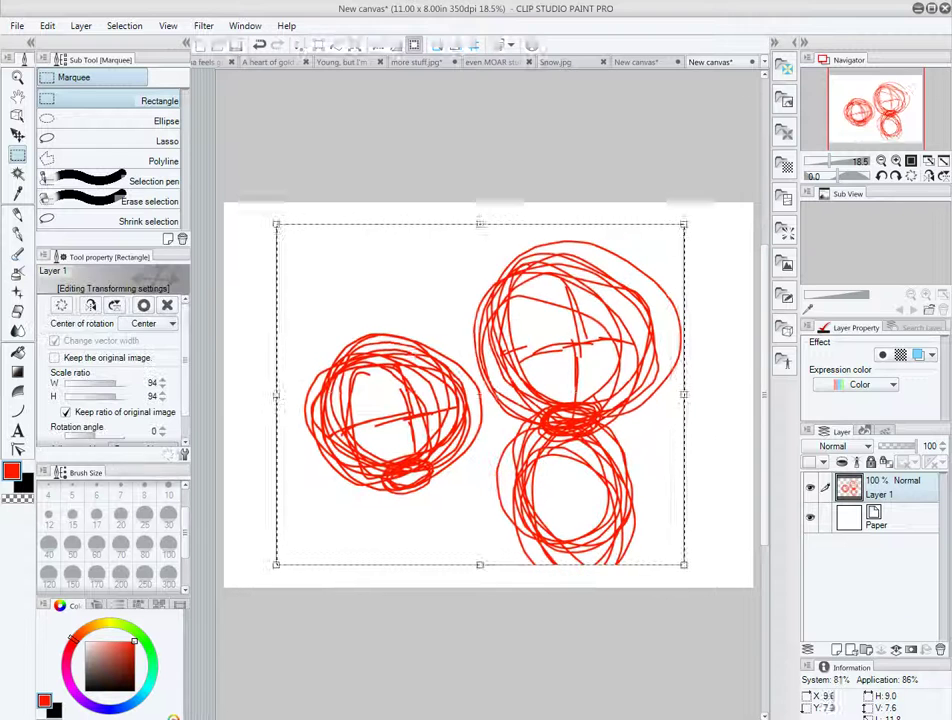
- Apply the 94 percent scaling to the red circle sketch and clear the selection
key(Return)
key(ctrl+d)
- Rough in the bodies, legs and paws beneath both head circles in red with the G-pen at size 15
key(p)
drag(395, 478, 385, 490)
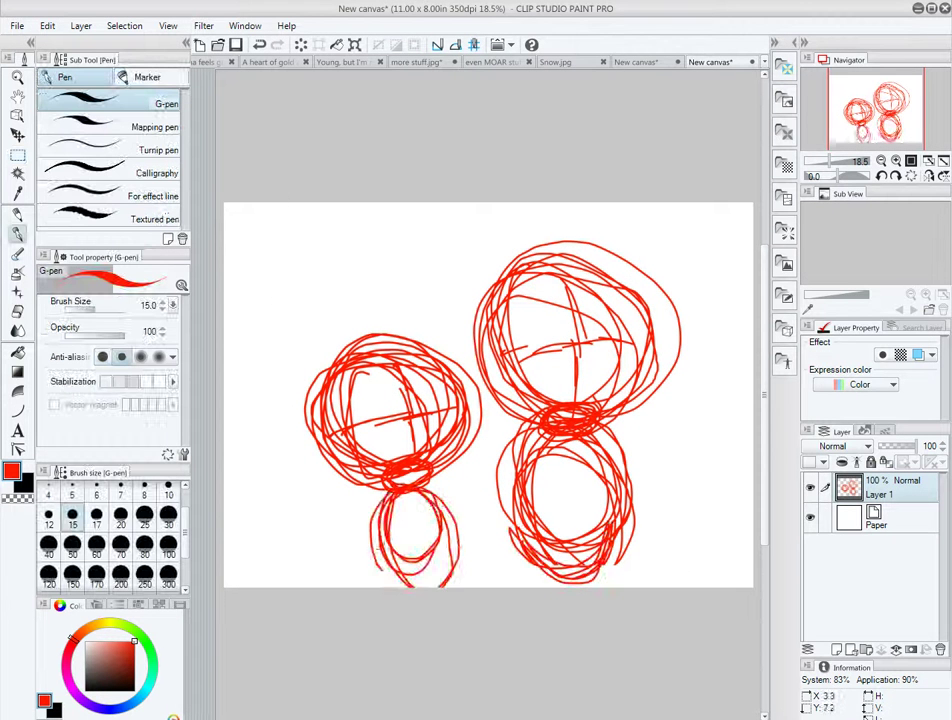
mouse_move(540, 520)
mouse_down()
mouse_move(530, 560)
mouse_move(600, 540)
mouse_move(640, 580)
mouse_up()
mouse_move(560, 540)
mouse_down()
mouse_move(558, 470)
mouse_move(578, 545)
mouse_up()
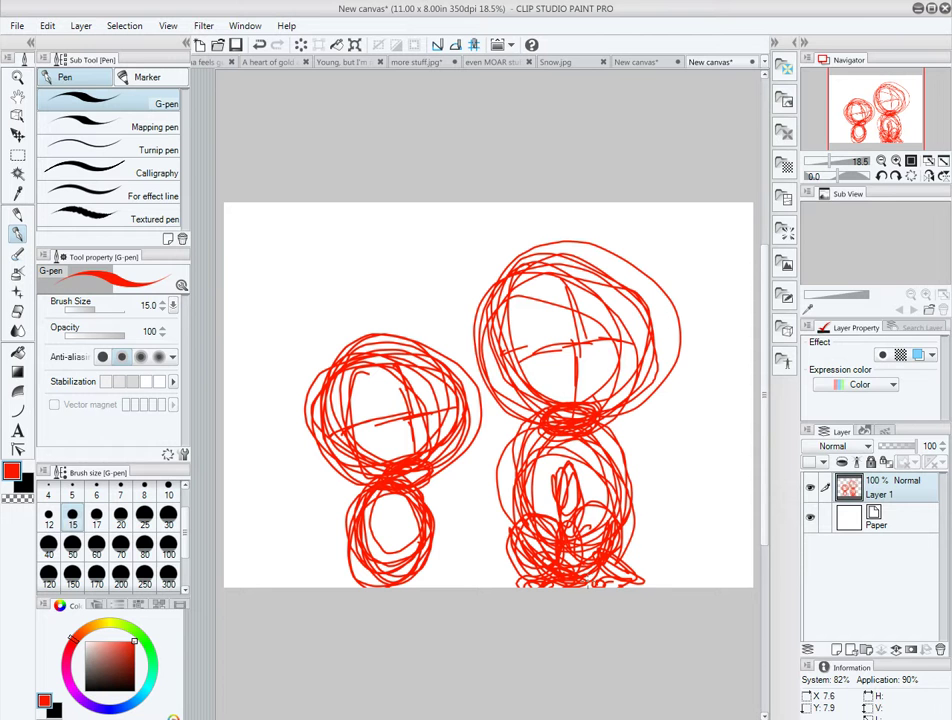
drag(700, 332, 714, 335)
drag(385, 500, 395, 565)
drag(630, 560, 665, 575)
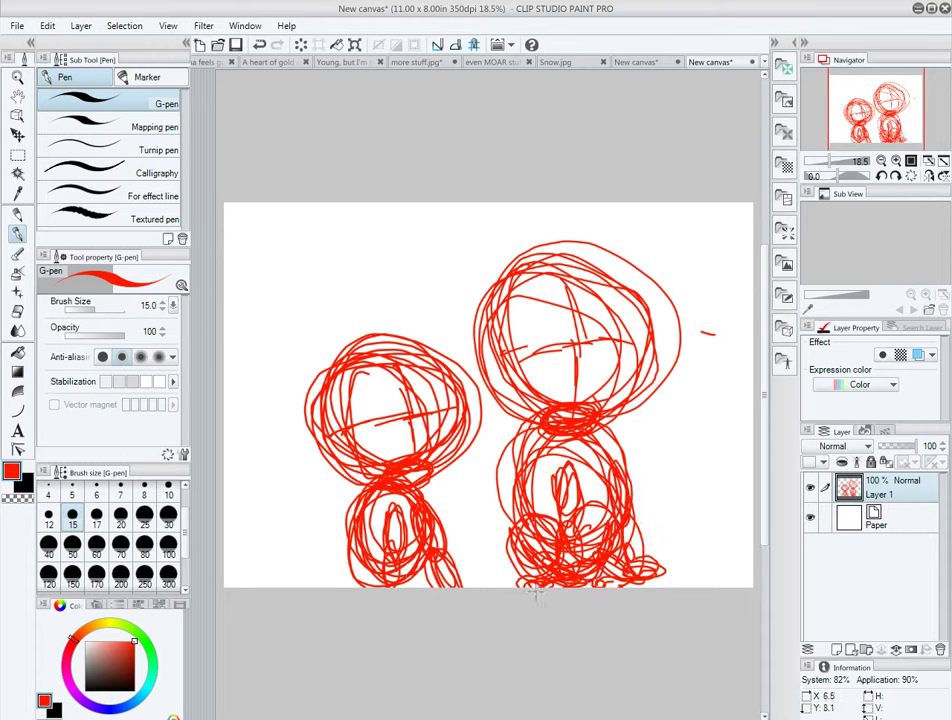
- On a new layer, sketch the smaller cat's eared head, body, legs and face in blue with the G-pen
key(ctrl+shift+n)
scroll(252, 445, down, 1)
drag(308, 372, 350, 362)
drag(302, 412, 415, 366)
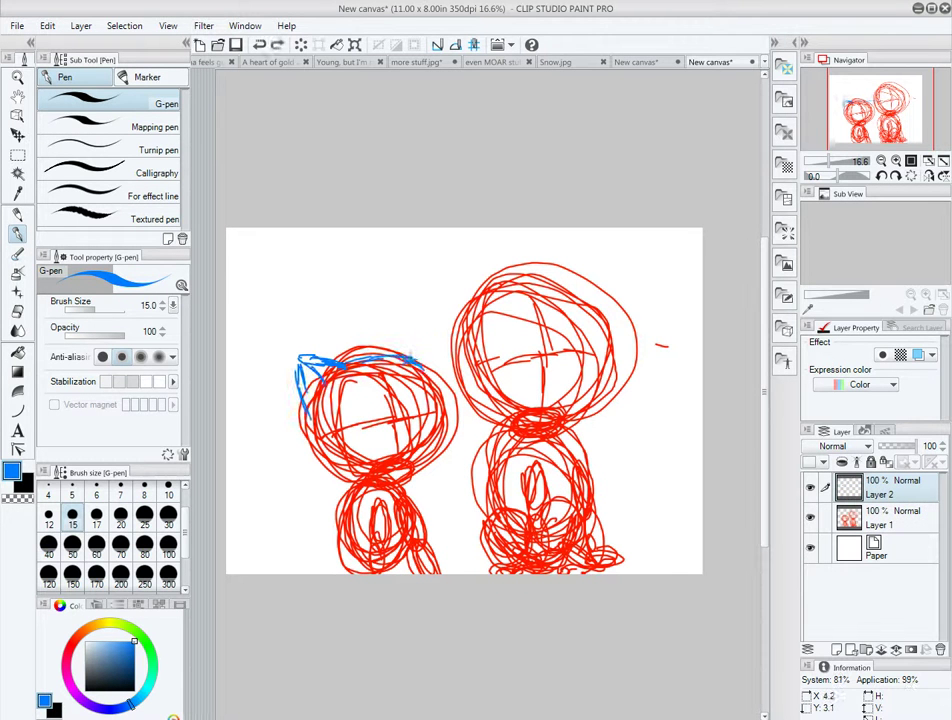
drag(320, 366, 345, 370)
drag(405, 358, 440, 382)
key(ctrl+z)
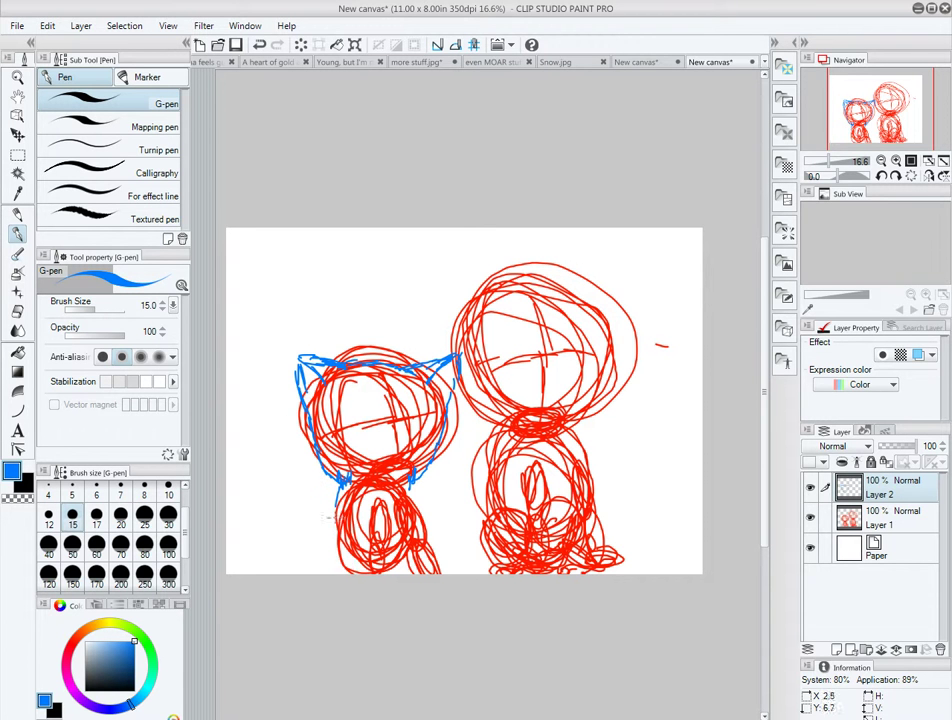
mouse_move(372, 504)
mouse_down()
mouse_move(362, 568)
mouse_move(408, 522)
mouse_up()
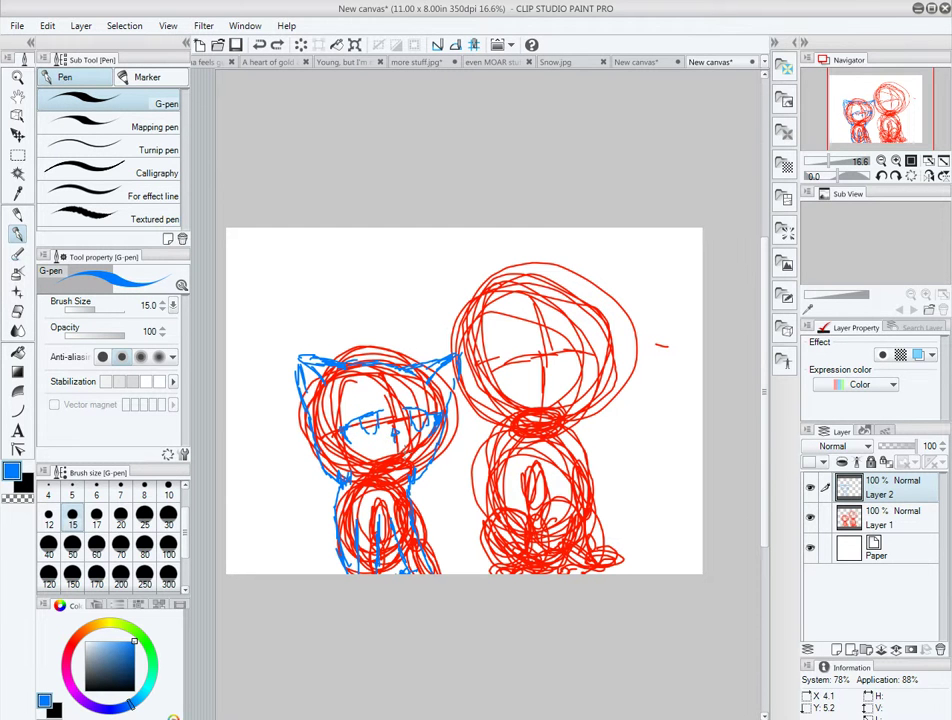
- Select the smaller cat's blue head with a rectangular marquee, transform it to sit slightly higher, and clear the selection
key(m)
drag(285, 332, 463, 478)
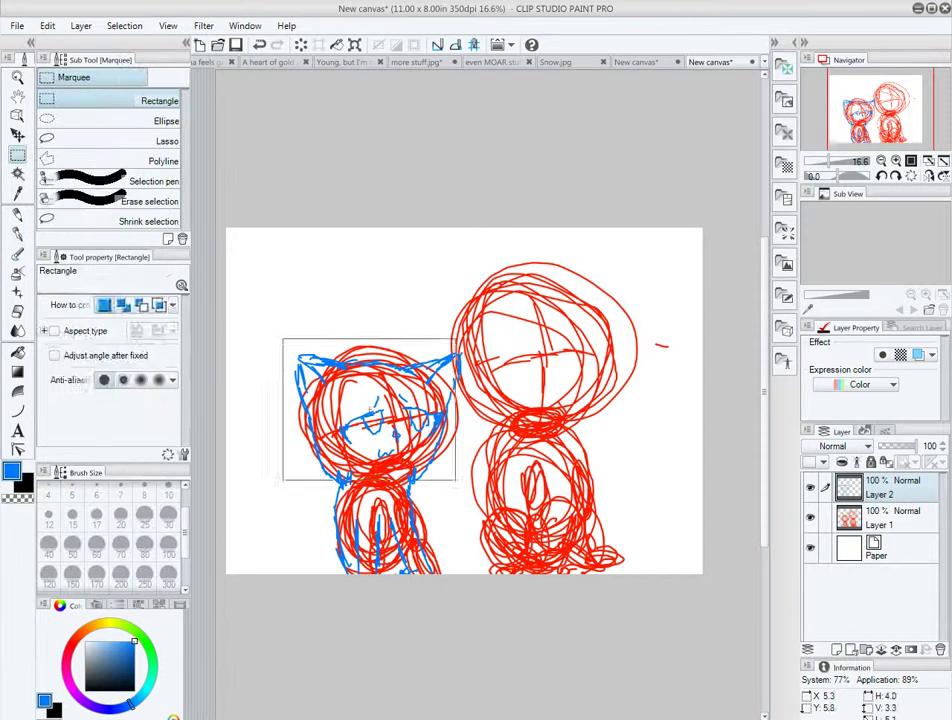
key(ctrl+t)
key(Return)
key(ctrl+d)
- Sketch the larger cat's head, ears, body and legs in blue over the red guides
key(p)
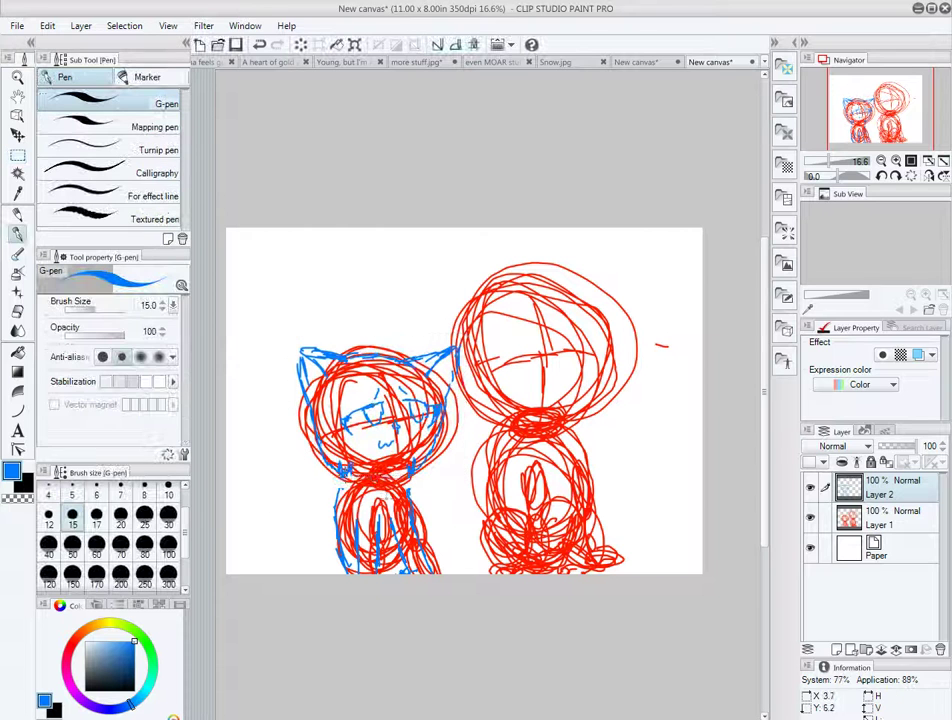
mouse_move(469, 292)
mouse_down()
mouse_move(436, 322)
mouse_move(454, 352)
mouse_move(458, 396)
mouse_move(464, 378)
mouse_move(592, 295)
mouse_move(620, 252)
mouse_move(616, 317)
mouse_up()
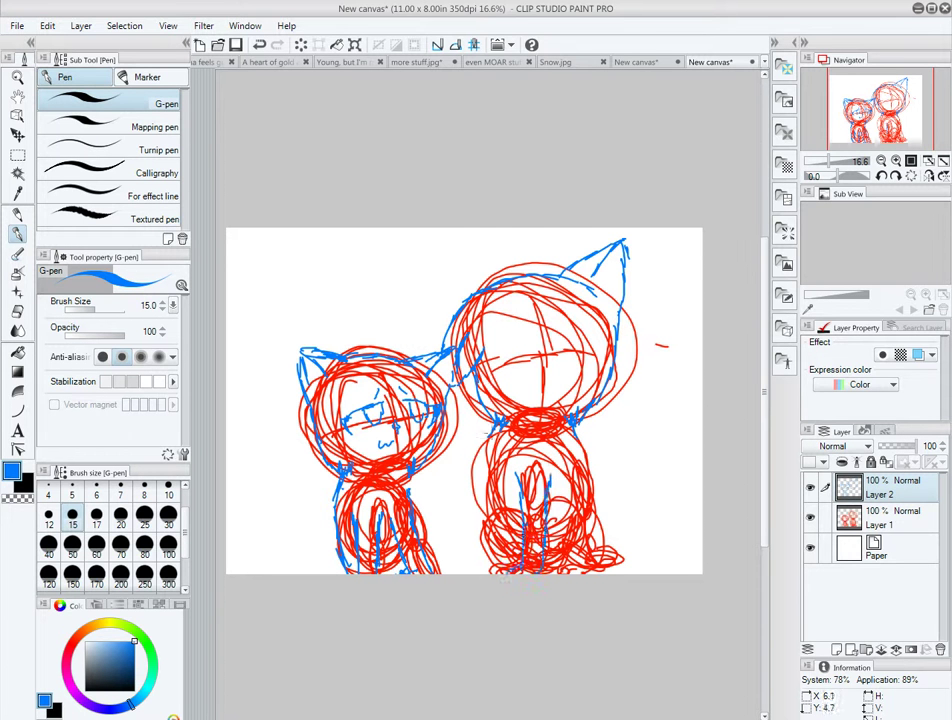
drag(488, 428, 486, 565)
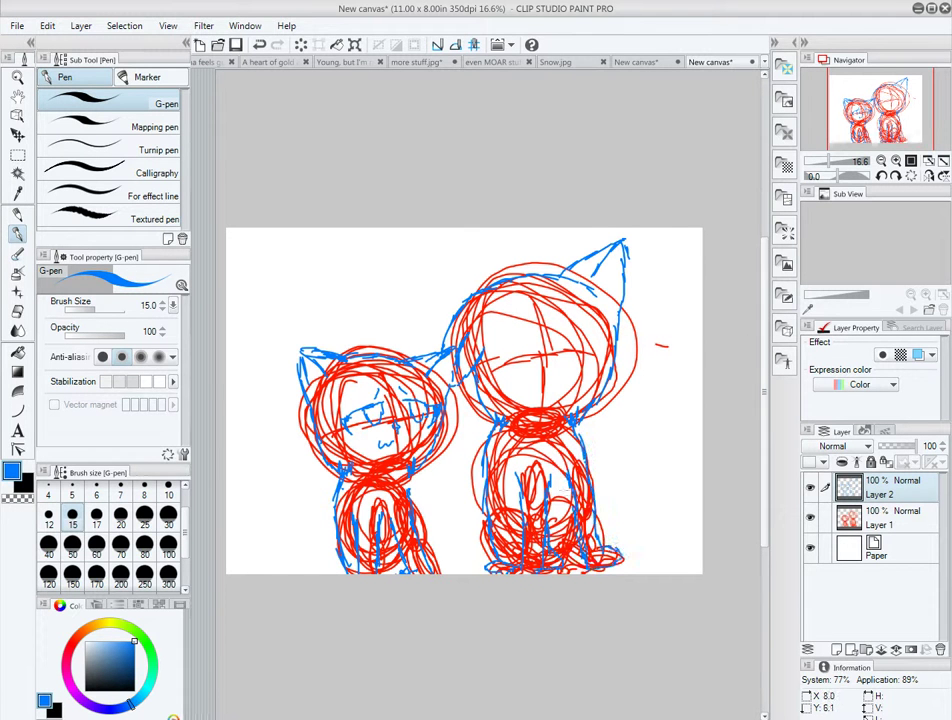
- Sketch the larger cat's eyes, nose and open mouth in blue, and hide the red sketch on Layer 1
scroll(458, 325, up, 2)
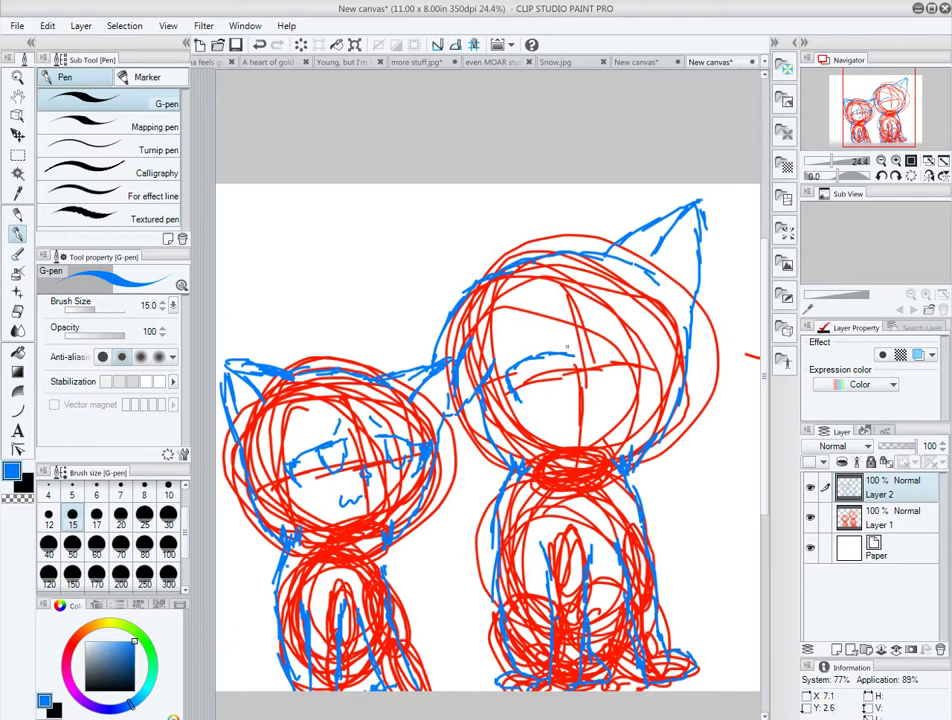
drag(536, 381, 530, 372)
drag(650, 342, 641, 378)
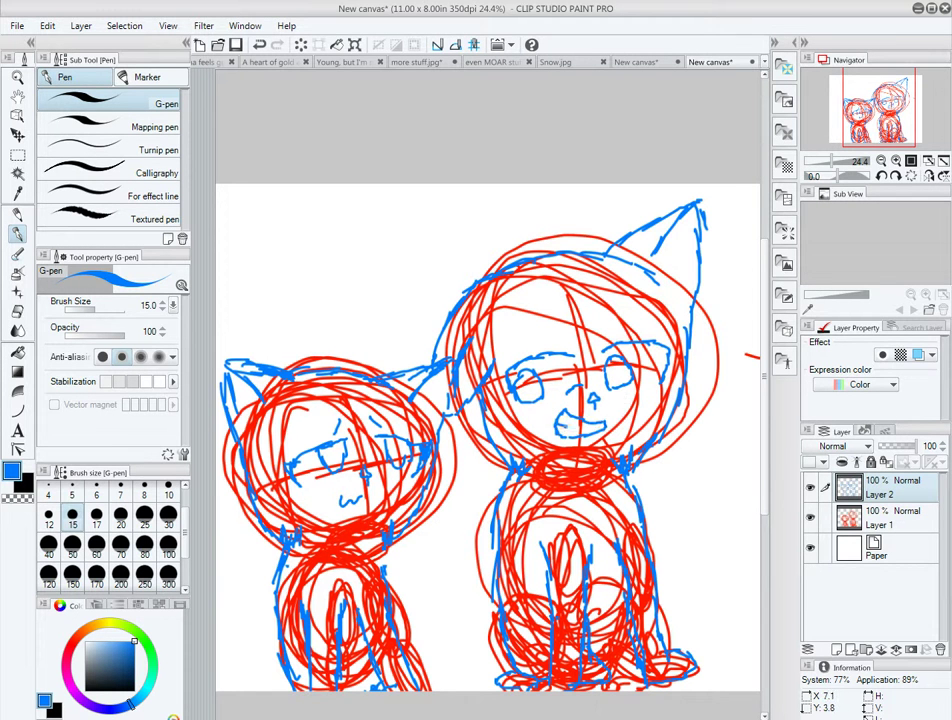
scroll(234, 359, down, 2)
scroll(626, 570, down, 1)
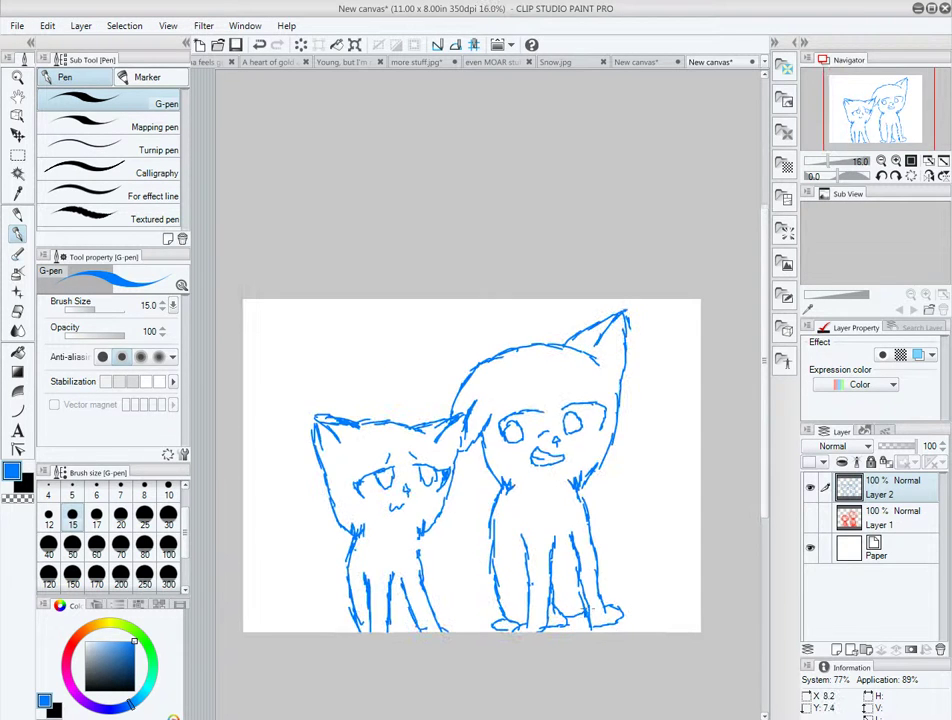
- On a new layer, ink the smaller cat's left ear, left side and tail in black with the G-pen at size 17
key(ctrl+shift+n)
key(x)
key(bracketright)
scroll(310, 577, up, 3)
mouse_move(332, 233)
mouse_down()
mouse_move(388, 239)
mouse_move(326, 224)
mouse_move(378, 500)
mouse_move(361, 650)
mouse_move(380, 688)
mouse_up()
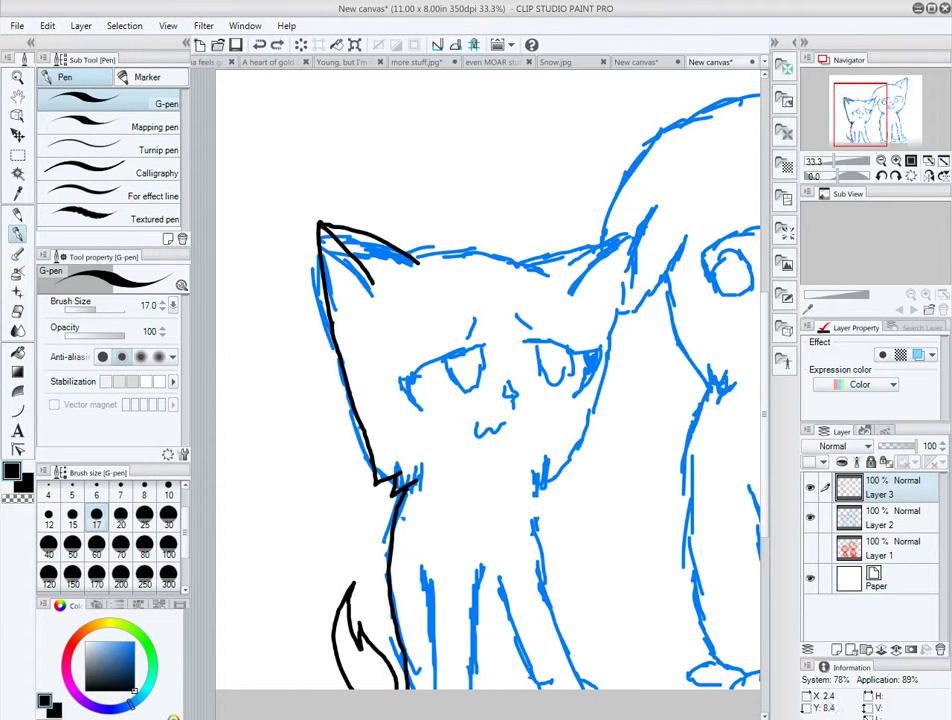
- Ink the top of the smaller cat's head, its right ear and its right cheek in black
drag(412, 252, 615, 207)
drag(570, 290, 615, 207)
key(ctrl+z)
mouse_move(552, 268)
mouse_down()
mouse_move(627, 226)
mouse_move(603, 358)
mouse_up()
- Ink the right side of the smaller cat's body and its front legs in black
scroll(488, 380, down, 1)
drag(540, 455, 592, 648)
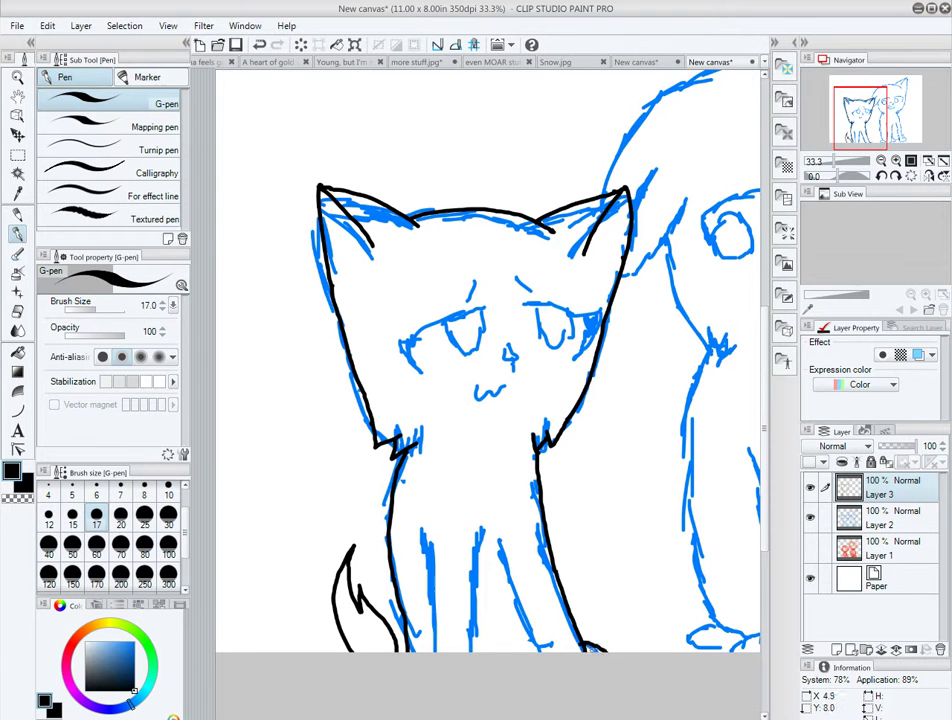
mouse_move(497, 535)
mouse_down()
mouse_move(500, 645)
mouse_move(485, 640)
mouse_up()
mouse_move(415, 530)
mouse_down()
mouse_move(430, 650)
mouse_move(530, 634)
mouse_up()
- Erase the smaller cat's tail and redraw it in black, curving out from the lower body
key(e)
drag(347, 560, 360, 620)
key(p)
mouse_move(345, 520)
mouse_down()
mouse_move(330, 575)
mouse_move(350, 600)
mouse_up()
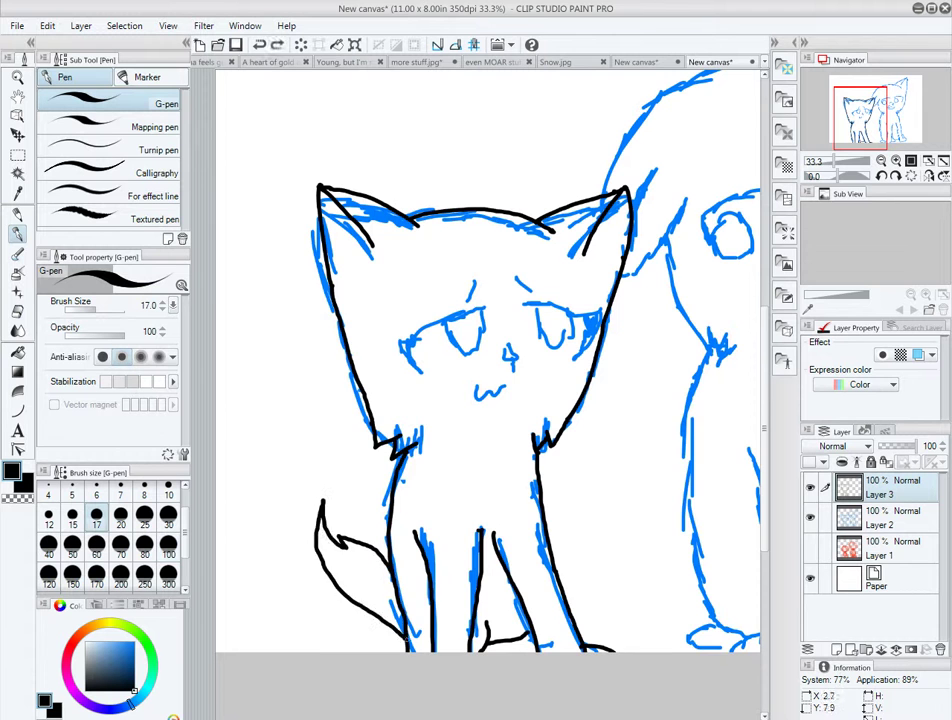
drag(320, 560, 365, 640)
- Ink the smaller cat's half-closed eyes, lashes, eyebrows, nose and mouth in black
scroll(545, 260, up, 2)
key(ctrl+z)
drag(507, 321, 583, 328)
mouse_move(598, 345)
mouse_down()
mouse_move(612, 398)
mouse_move(616, 382)
mouse_up()
drag(580, 335, 545, 386)
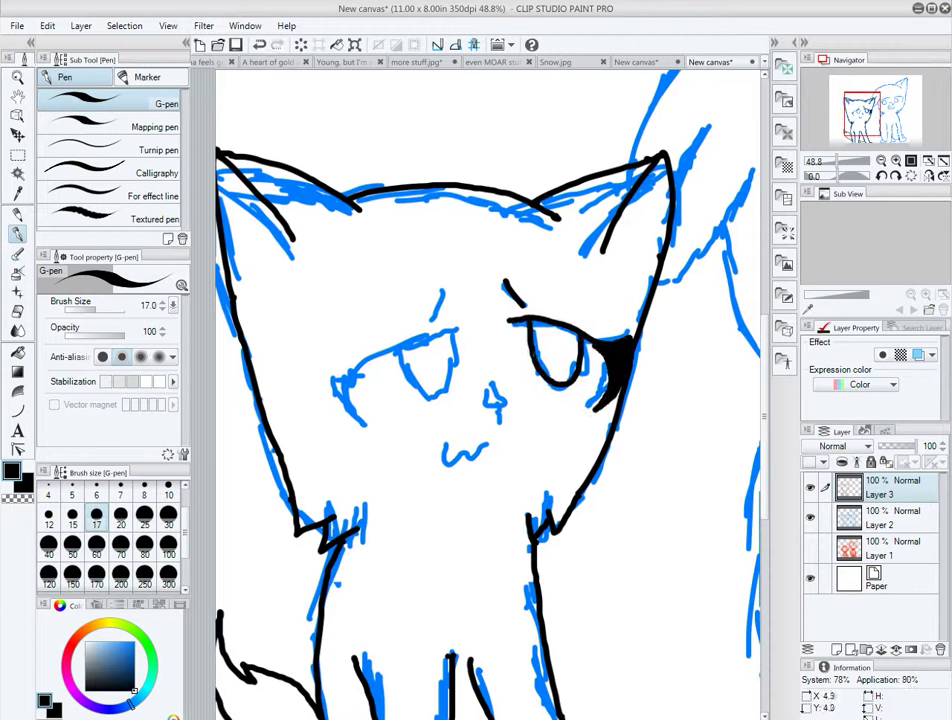
drag(458, 326, 368, 428)
drag(340, 330, 370, 290)
- Ink the larger cat's head outline, both ears and tufted cheeks in black
scroll(455, 293, down, 3)
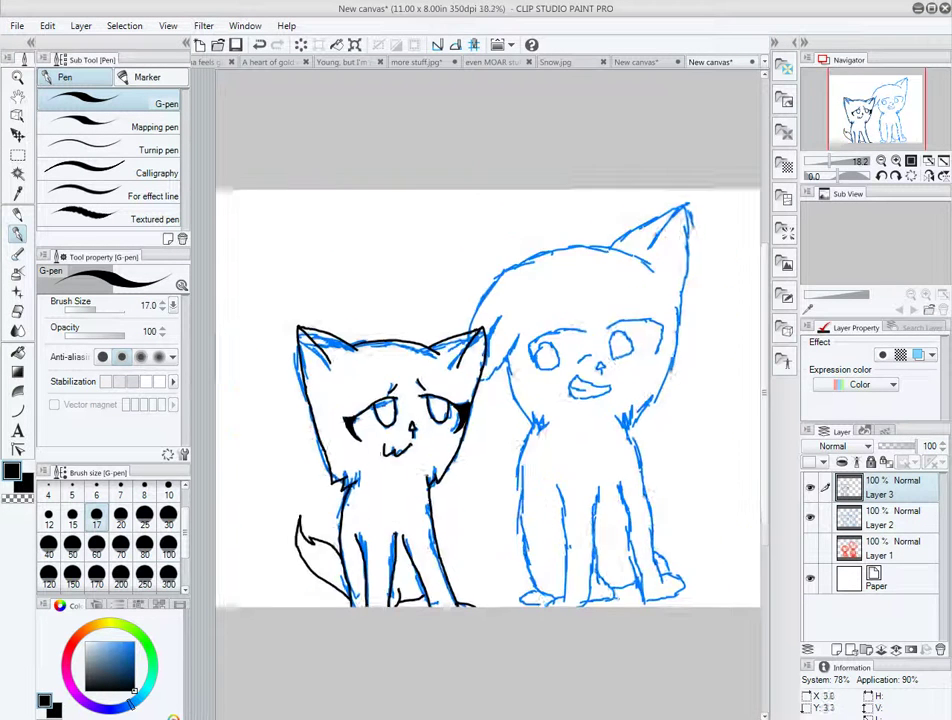
scroll(500, 350, up, 2)
mouse_move(330, 392)
mouse_down()
mouse_move(397, 320)
mouse_move(428, 460)
mouse_up()
mouse_move(360, 228)
mouse_down()
mouse_move(520, 184)
mouse_move(645, 125)
mouse_move(595, 192)
mouse_up()
drag(645, 132, 562, 460)
drag(428, 445, 410, 552)
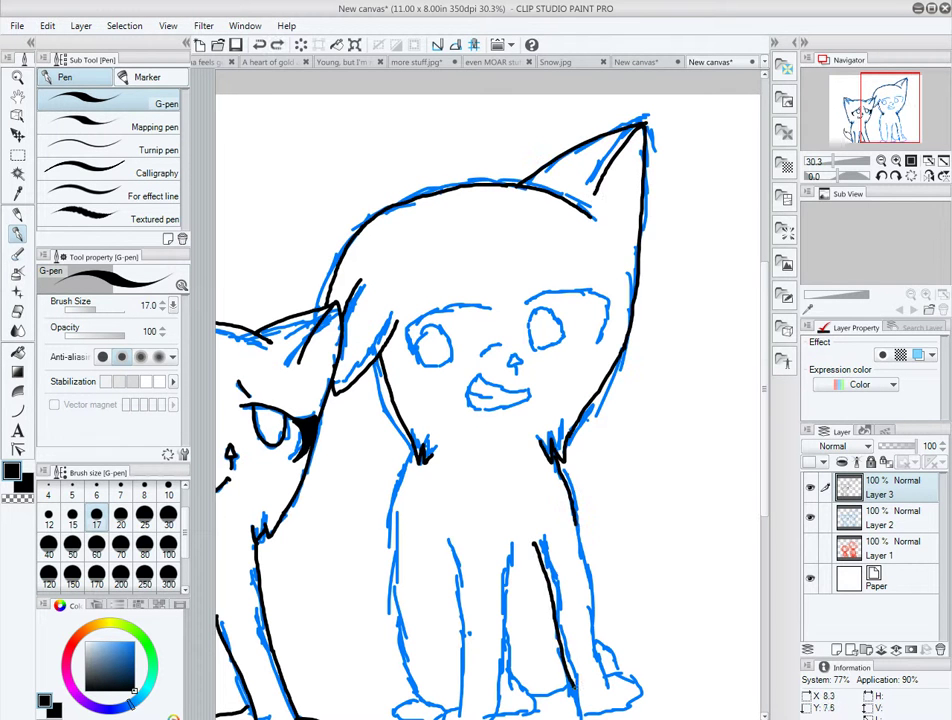
- Ink both sides of the larger cat's body and its right leg and paw in black
drag(533, 540, 560, 665)
drag(562, 460, 605, 685)
scroll(412, 534, down, 1)
mouse_move(410, 533)
mouse_down()
mouse_move(403, 606)
mouse_move(420, 676)
mouse_up()
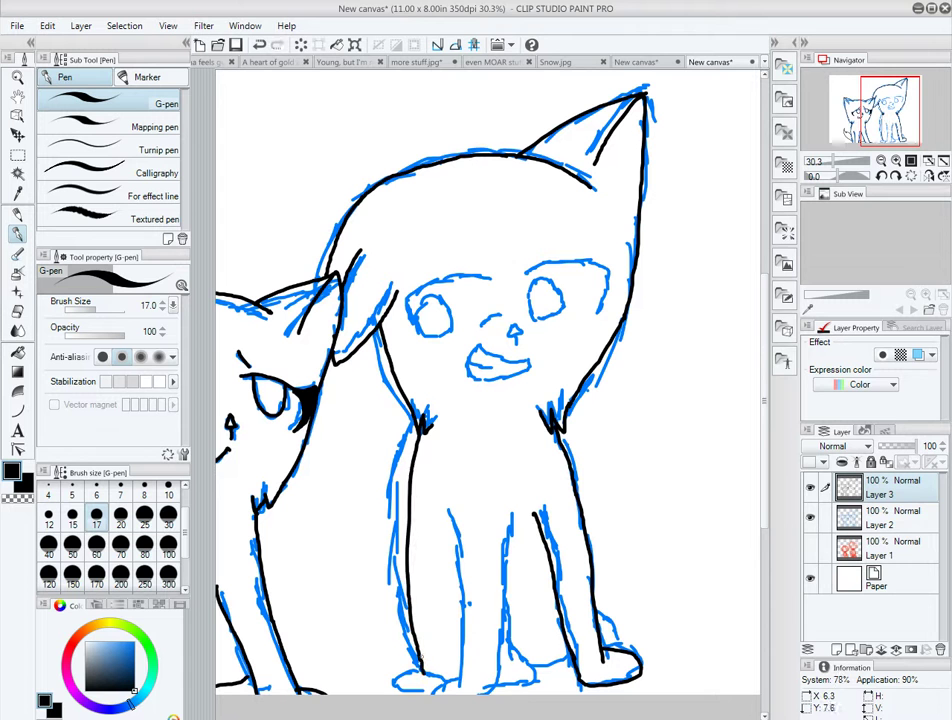
- Ink the larger cat's inner front leg lines, hind leg curve and remaining paws in black
drag(517, 508, 498, 686)
drag(448, 508, 456, 673)
drag(598, 602, 624, 640)
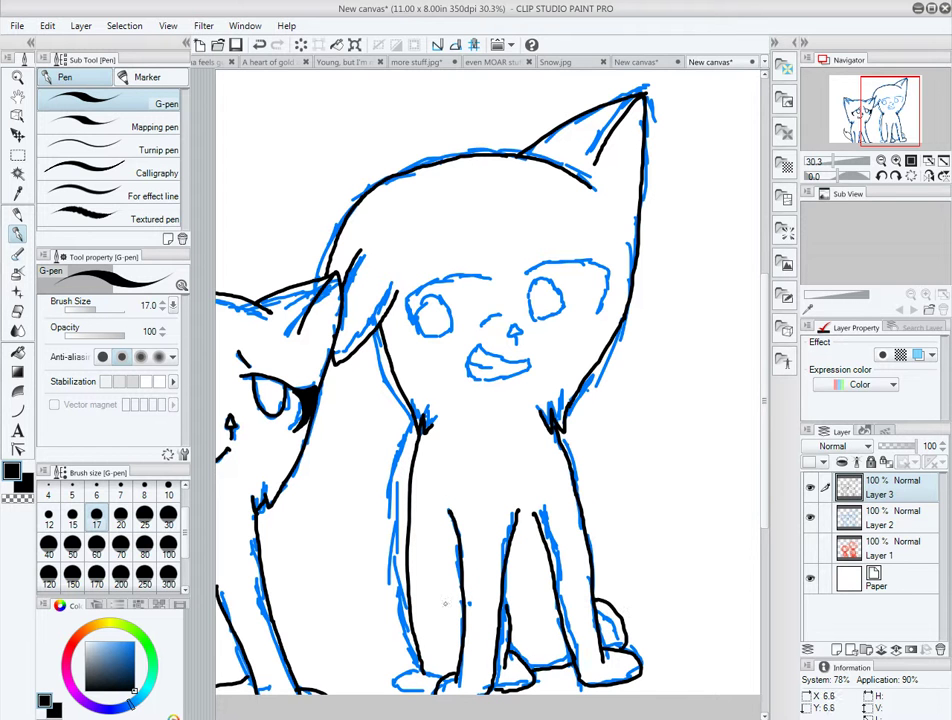
drag(395, 686, 430, 690)
- Ink the larger cat's upper eyelids, eyes, nose and mouth in black
drag(522, 262, 604, 312)
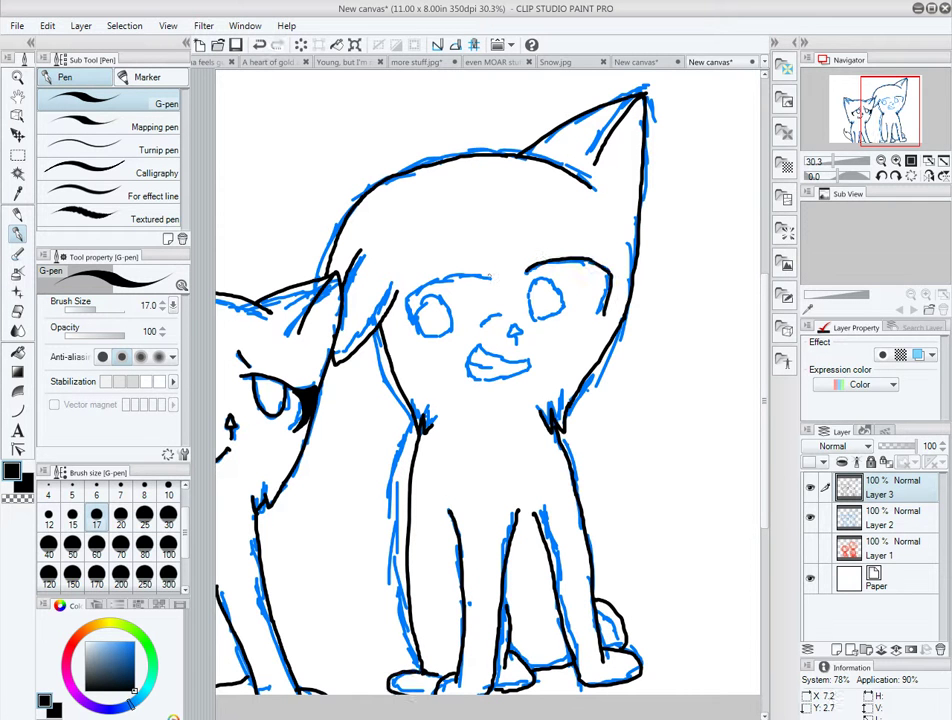
drag(492, 275, 407, 309)
drag(440, 296, 432, 340)
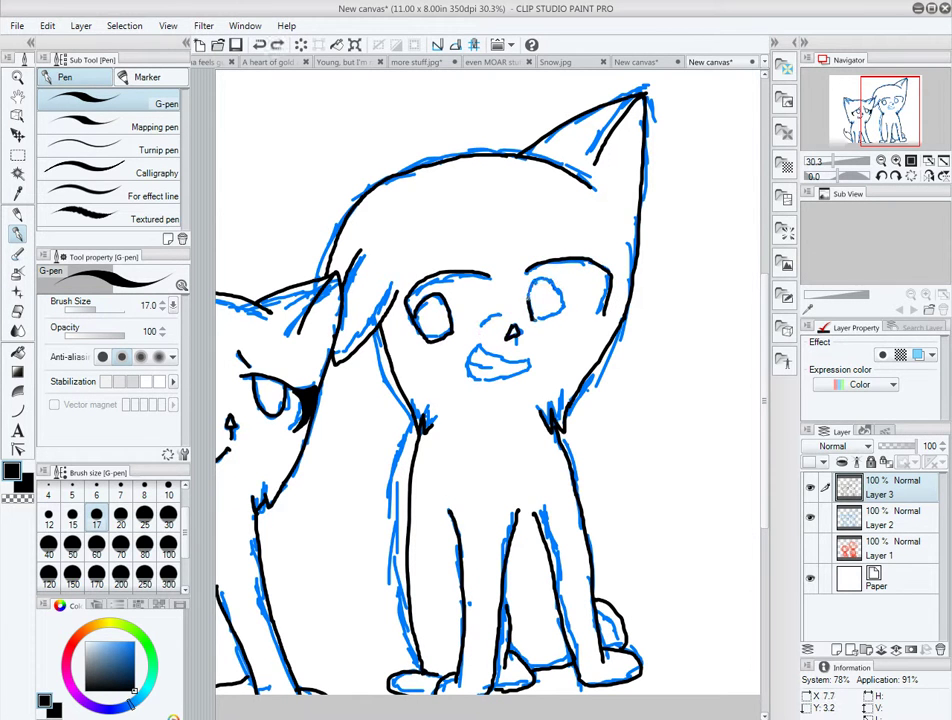
drag(548, 281, 540, 284)
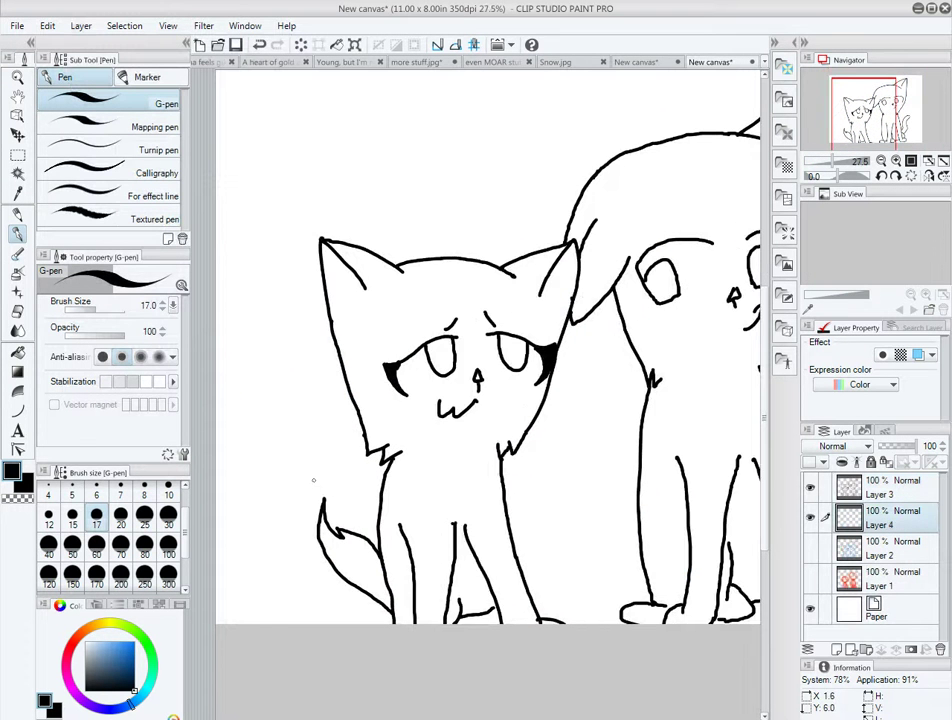
- Hide the blue sketch and paint the smaller cat yellow at brush size 150 on a new layer beneath the line art
click(101, 622)
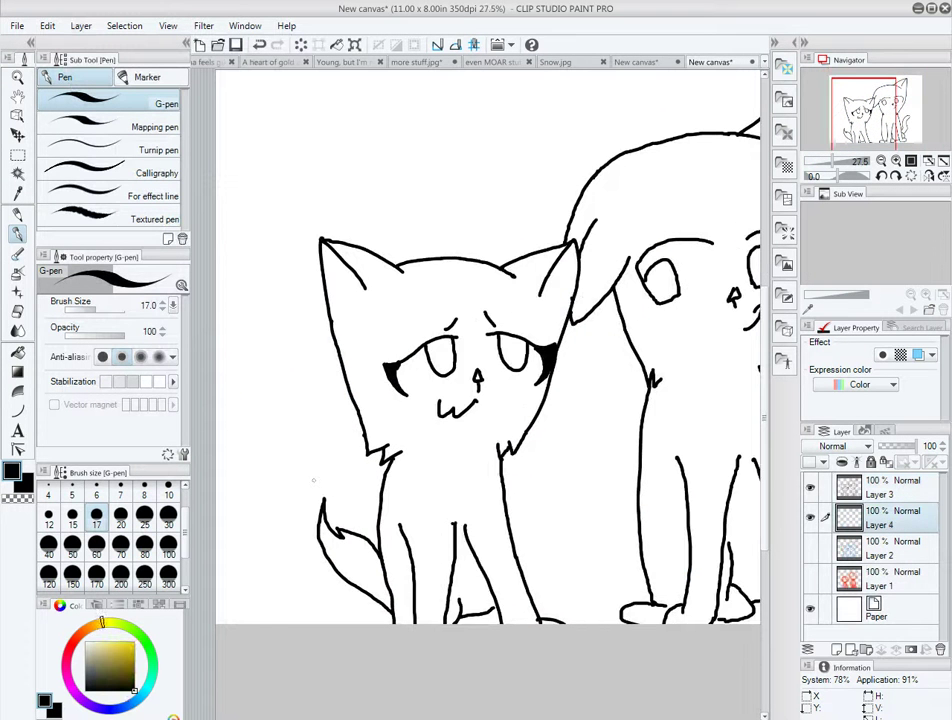
click(72, 584)
drag(600, 290, 560, 615)
mouse_move(500, 595)
mouse_down()
mouse_move(385, 530)
mouse_move(390, 290)
mouse_move(565, 300)
mouse_move(540, 430)
mouse_up()
- Erase the yellow spilling past the smaller cat's ears and right cheek with the hard eraser at size 60
scroll(420, 270, up, 4)
key(e)
key(p)
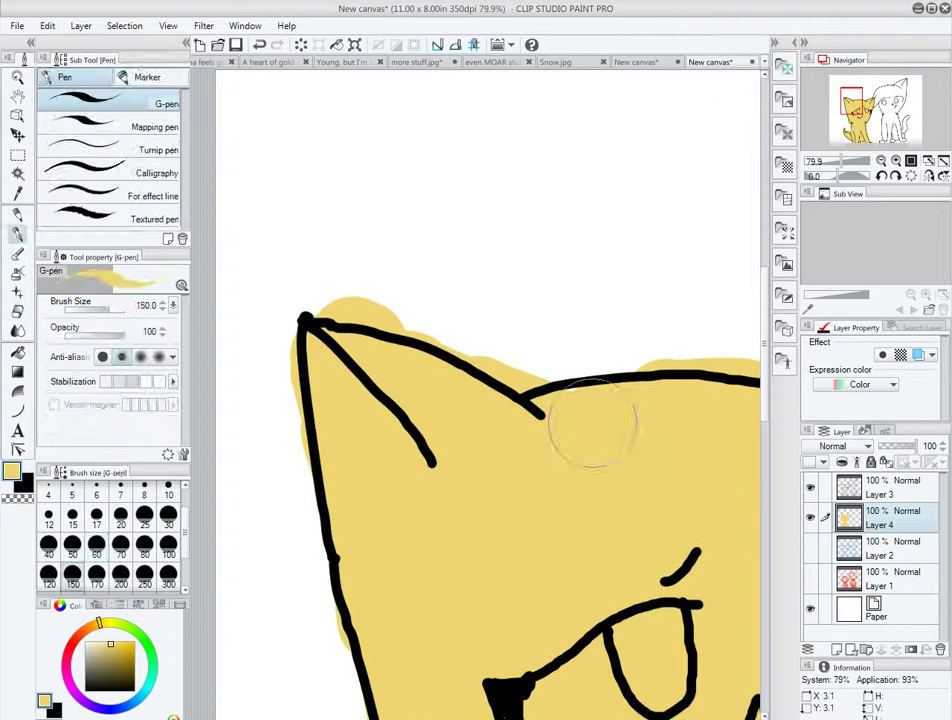
key(e)
scroll(472, 531, down, 1)
drag(684, 350, 550, 415)
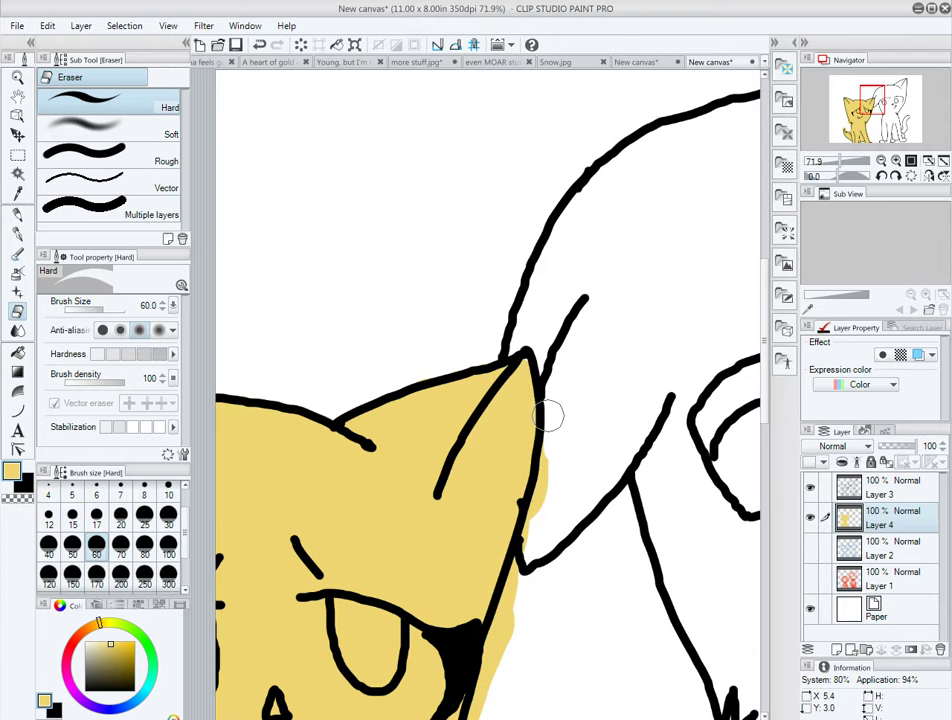
drag(504, 557, 514, 400)
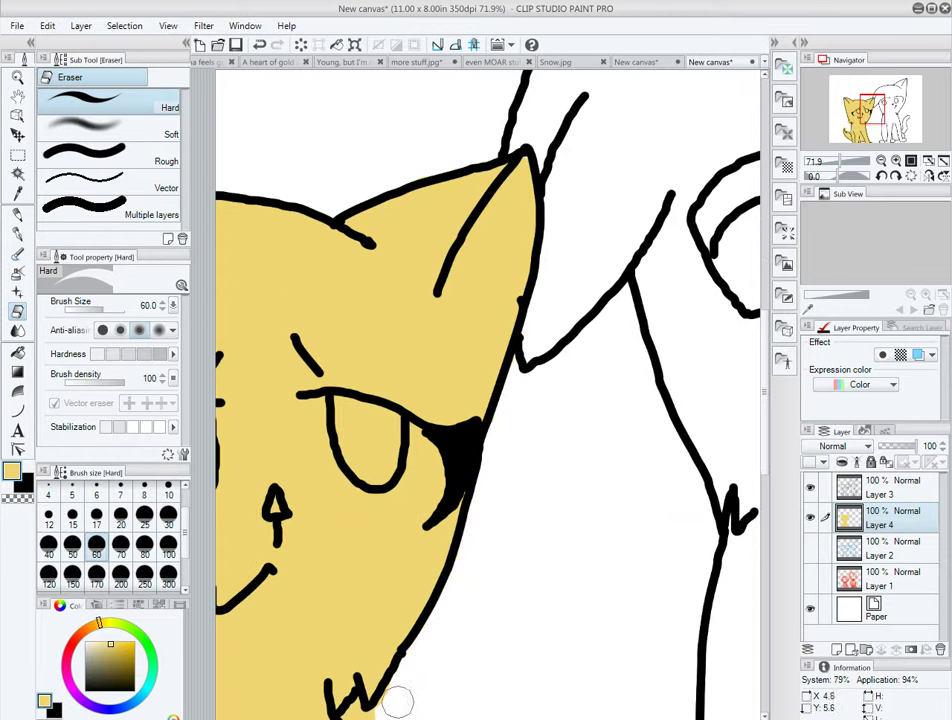
drag(395, 697, 395, 571)
- Reduce the eraser to size 30 and erase the yellow outside the right side of the smaller cat's body and paw
key([)
key([)
key([)
scroll(380, 440, down, 1)
drag(380, 500, 410, 240)
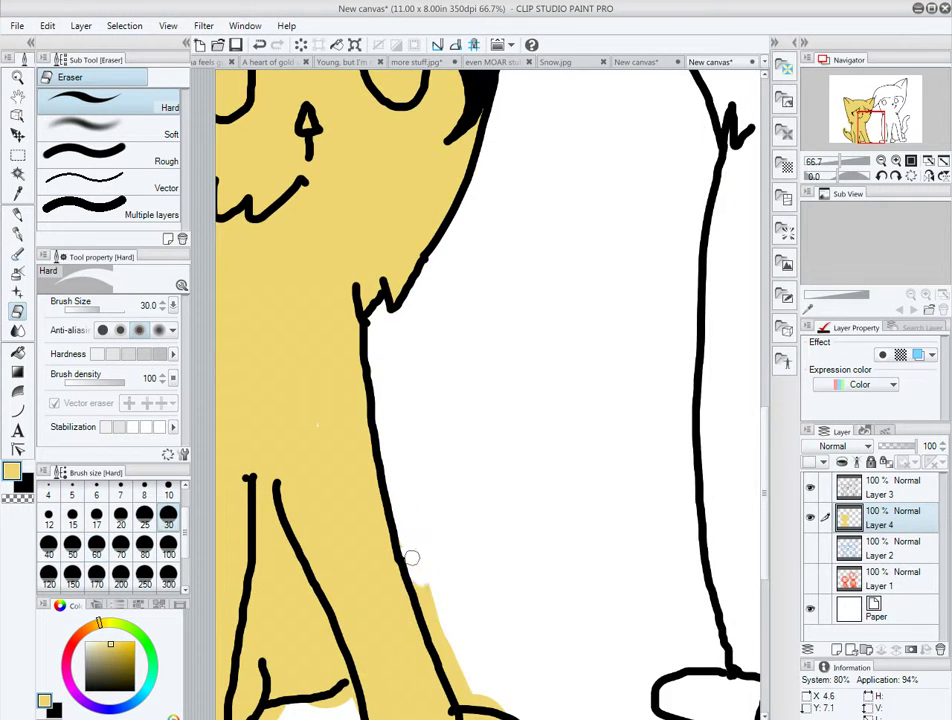
mouse_move(470, 678)
mouse_down()
mouse_move(499, 629)
mouse_move(729, 640)
mouse_up()
- Erase the yellow outside the left side of the smaller cat's head, neck and tail
mouse_move(300, 225)
mouse_down()
mouse_move(297, 251)
mouse_move(420, 352)
mouse_up()
scroll(430, 330, up, 5)
mouse_move(240, 190)
mouse_down()
mouse_move(300, 398)
mouse_move(340, 430)
mouse_up()
drag(413, 545, 371, 467)
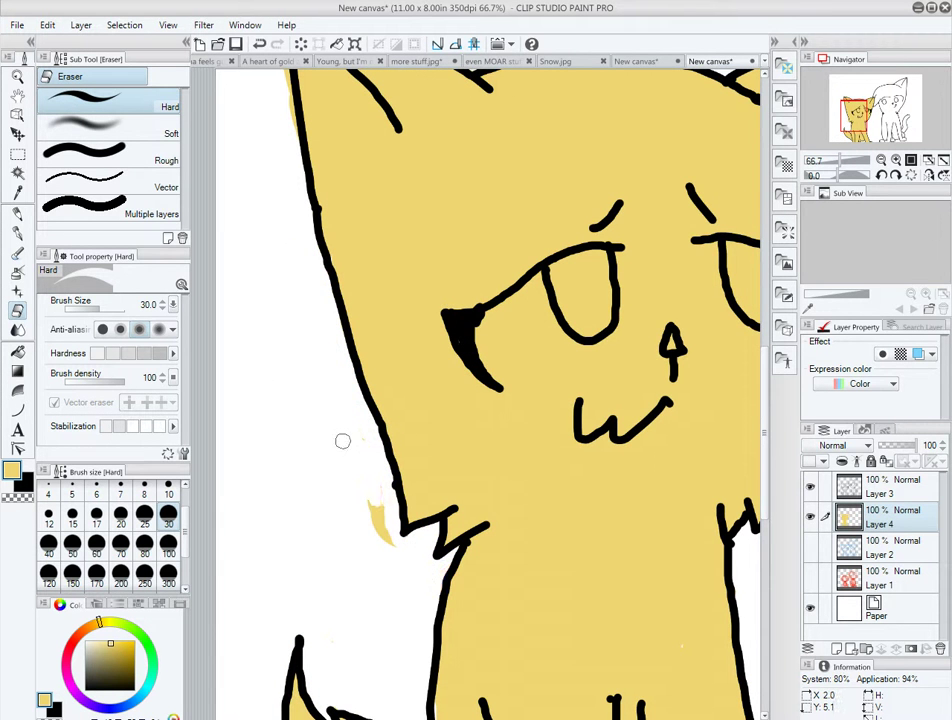
- On a new layer above the yellow, paint dark yellow stripes on the smaller cat's forehead, cheeks and leg at brush size 80
scroll(342, 441, down, 4)
key(p)
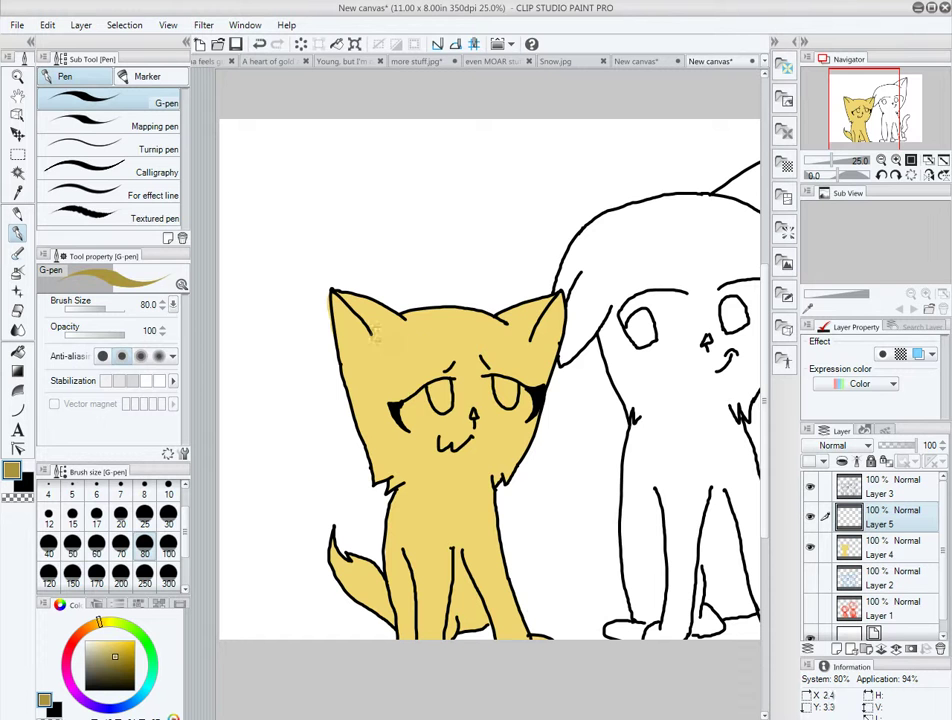
drag(410, 315, 422, 385)
drag(490, 315, 505, 362)
drag(385, 448, 400, 472)
drag(495, 440, 500, 478)
drag(415, 550, 430, 582)
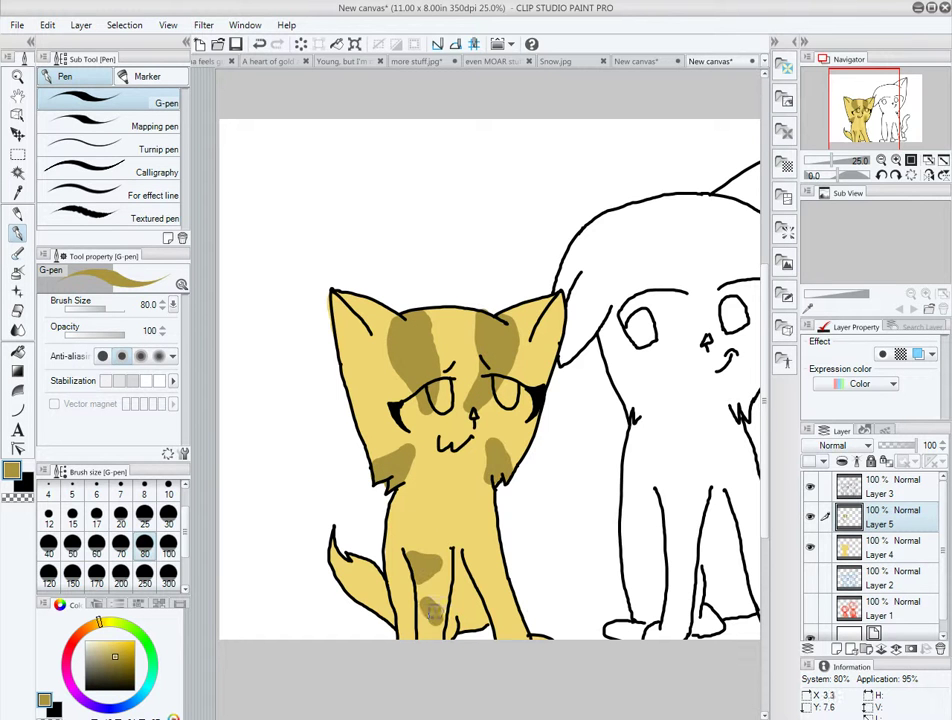
- Paint dark yellow stripes across the smaller cat's chest, legs and tail
drag(392, 522, 430, 528)
drag(455, 520, 495, 528)
drag(482, 580, 505, 592)
drag(435, 595, 460, 612)
- Reduce the eraser to size 25 and trim the dark stripes on the smaller cat's forehead and cheeks into tapered shapes
key(e)
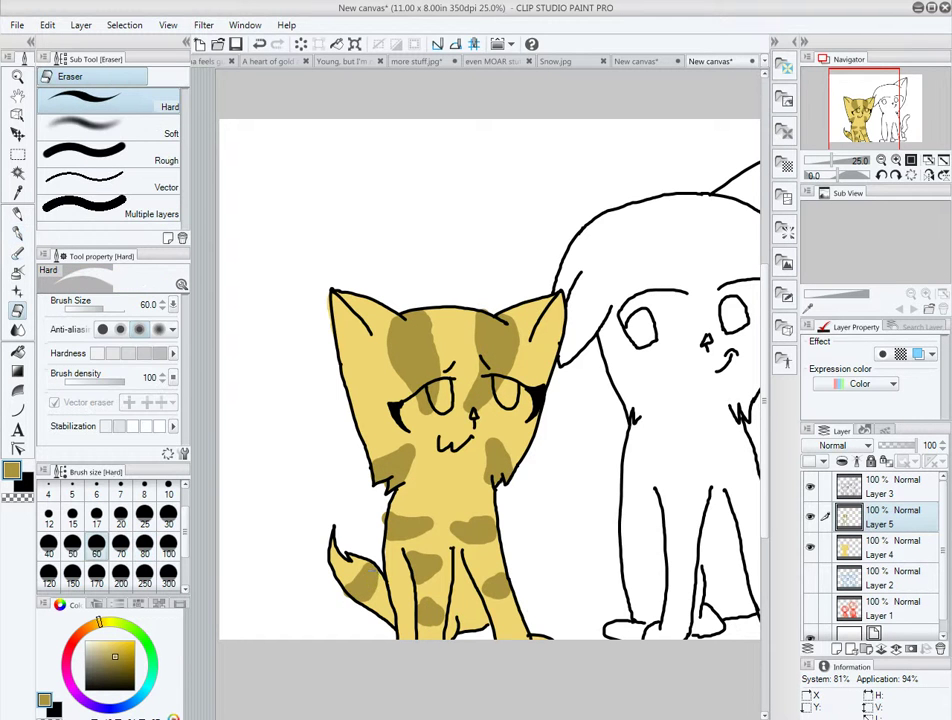
scroll(378, 565, up, 2)
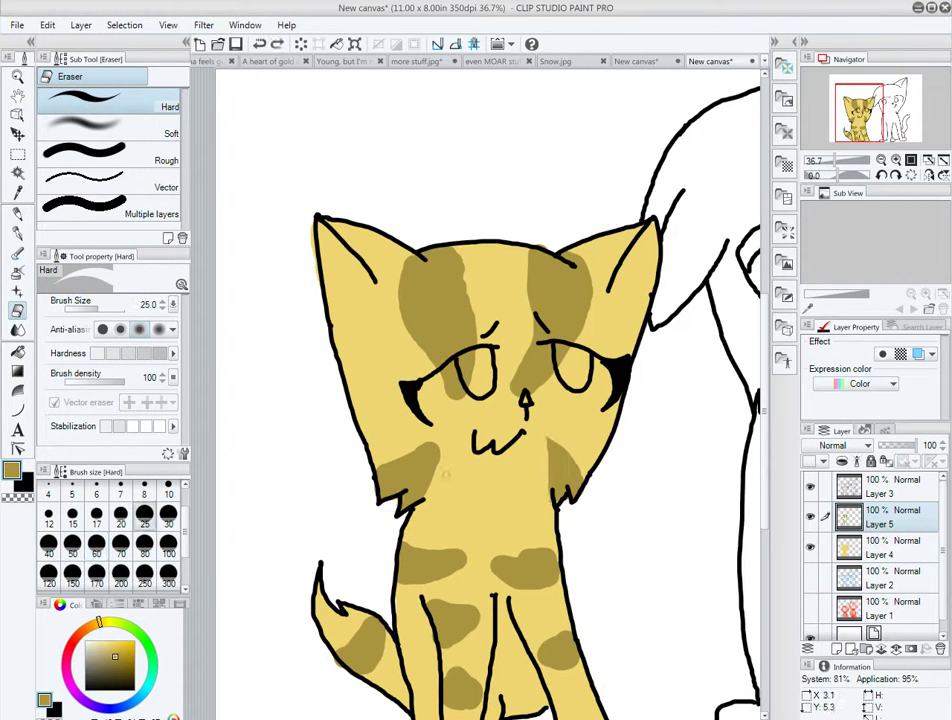
mouse_move(405, 258)
mouse_down()
mouse_move(425, 340)
mouse_move(420, 360)
mouse_move(401, 303)
mouse_up()
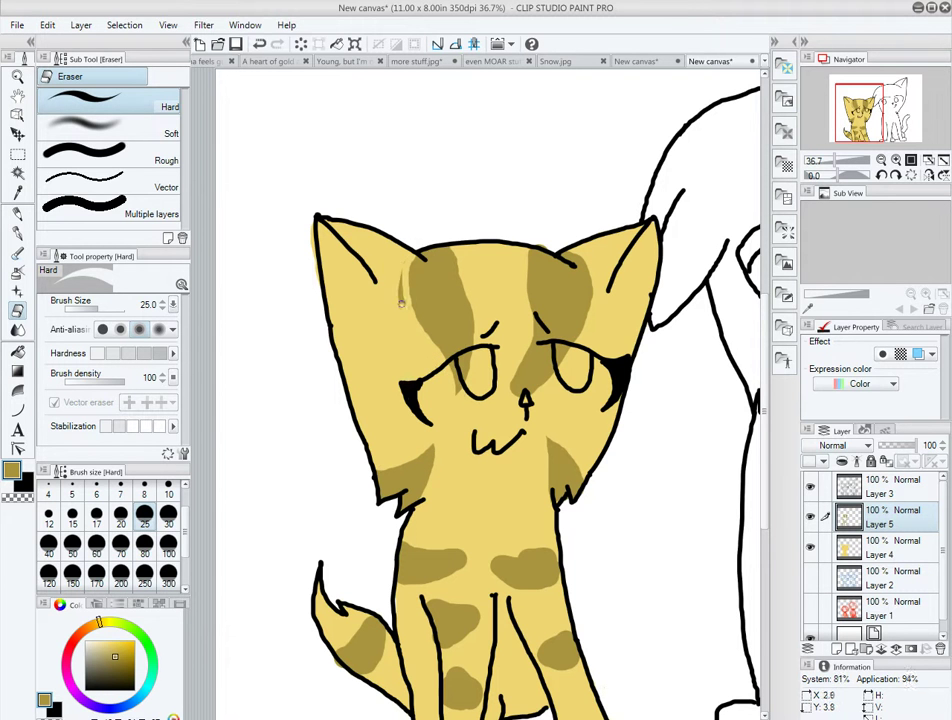
drag(392, 200, 412, 290)
- Trim the dark stripes on the smaller cat's chest, legs and tail into pointed shapes with the eraser at size 25
key(p)
scroll(490, 400, down, 2)
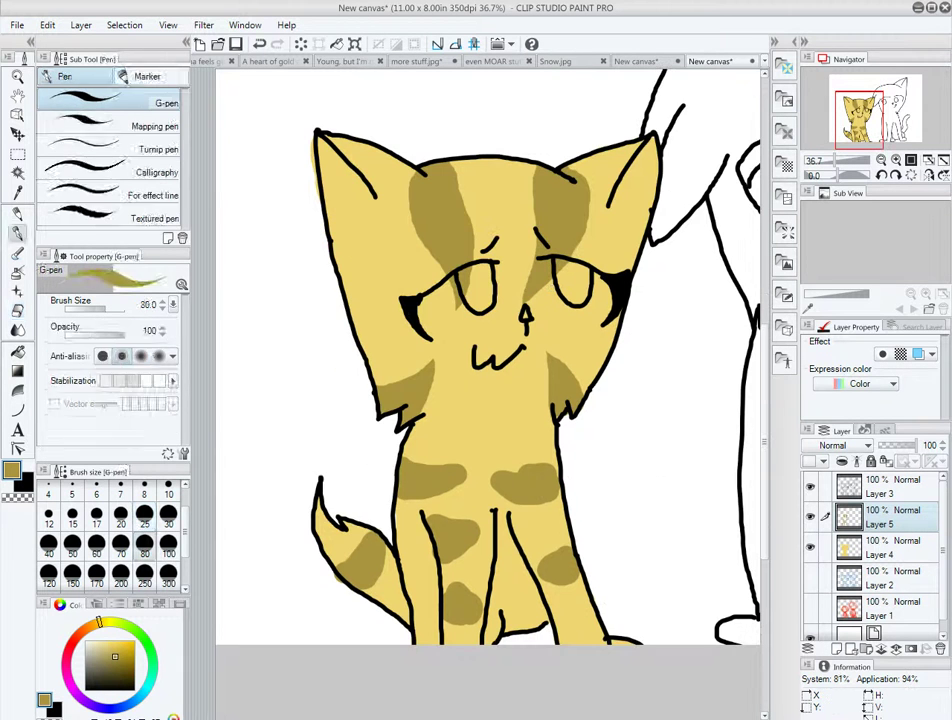
key(e)
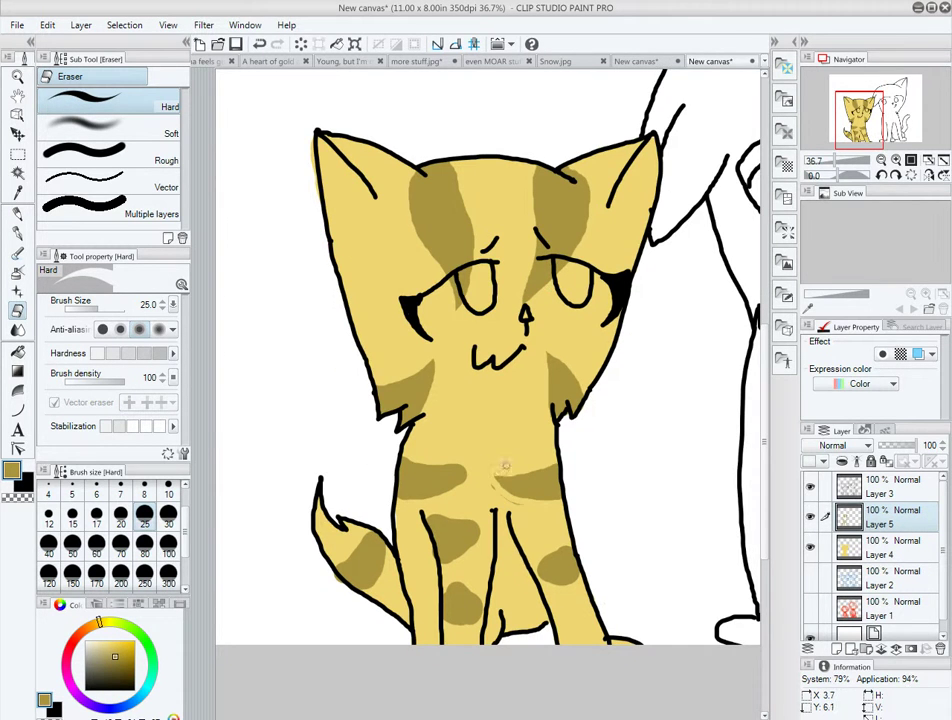
mouse_move(408, 461)
mouse_down()
mouse_move(393, 500)
mouse_move(432, 551)
mouse_move(470, 574)
mouse_move(549, 551)
mouse_up()
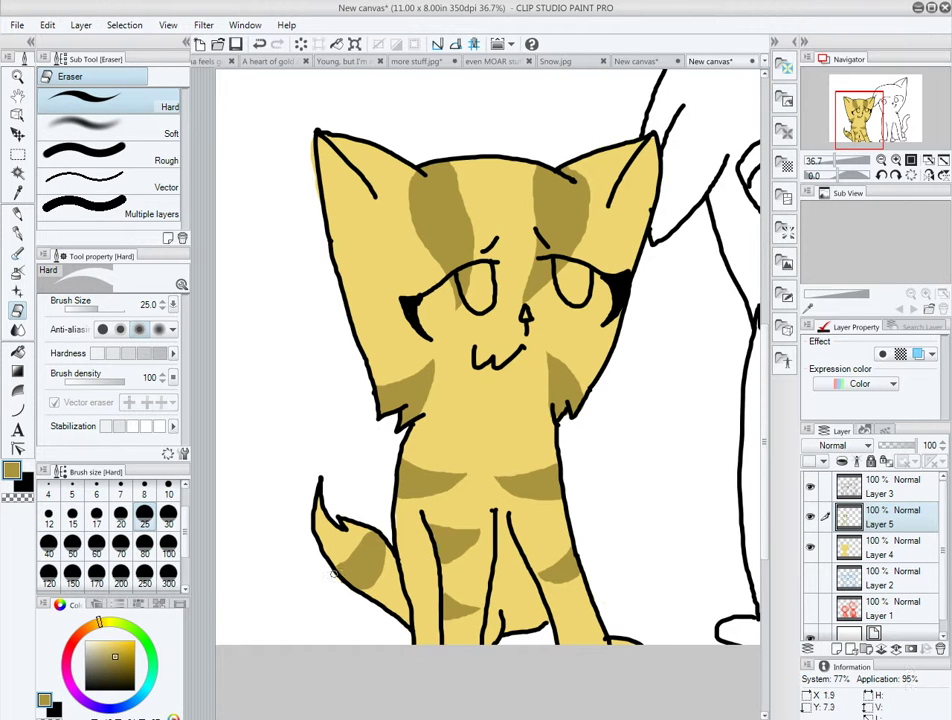
drag(334, 574, 365, 570)
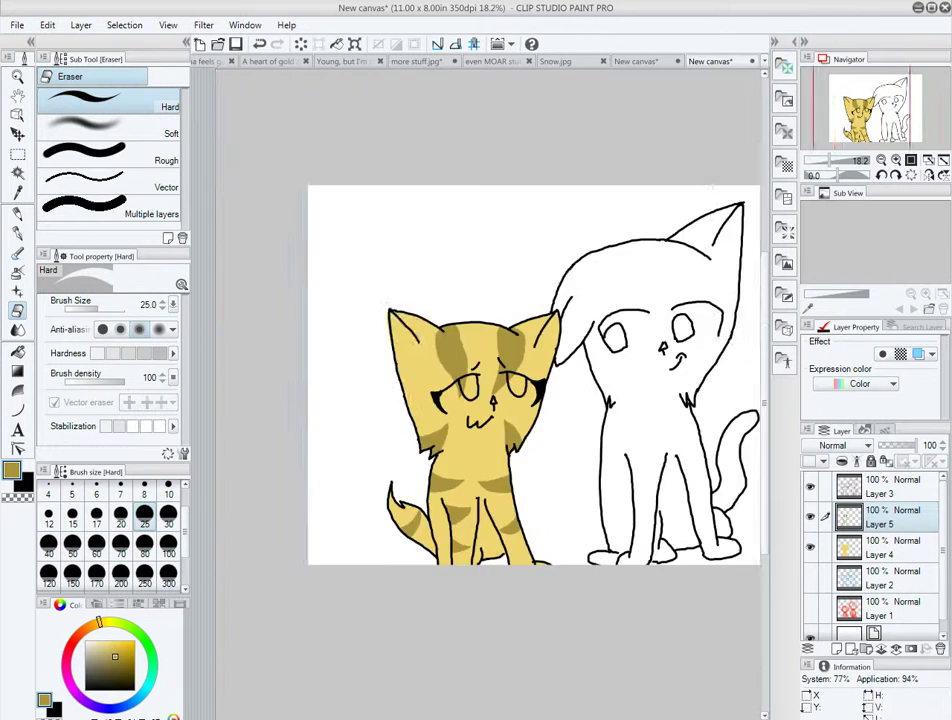
- On a new layer below the yellow, fill the whole larger cat with near-black at brush size 170
key(ctrl+shift+n)
key(x)
key(p)
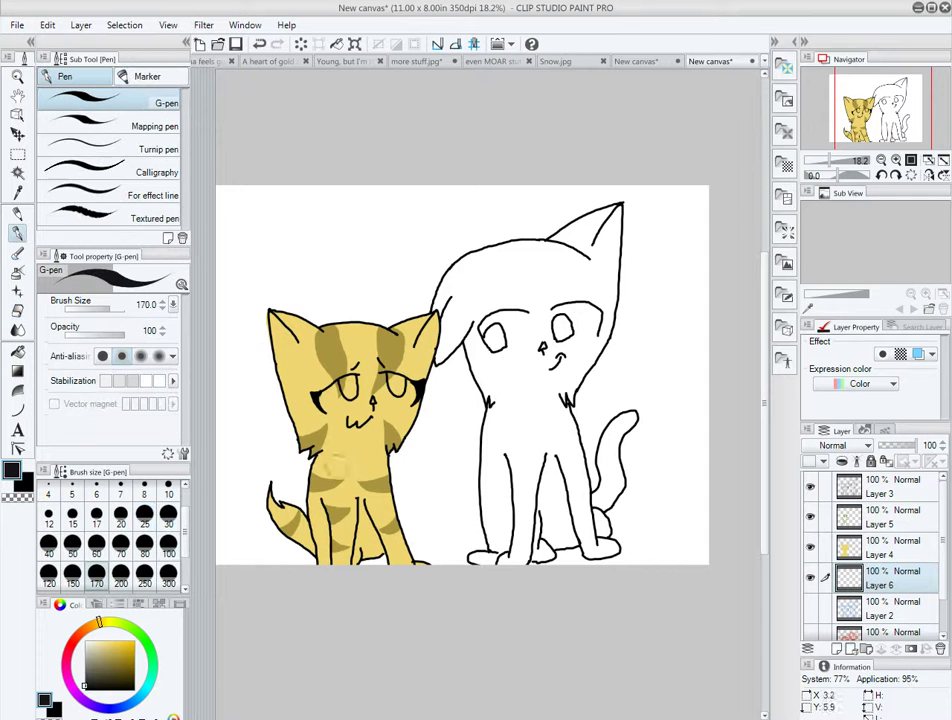
mouse_move(440, 305)
mouse_down()
mouse_move(616, 212)
mouse_move(606, 320)
mouse_move(483, 290)
mouse_move(520, 417)
mouse_move(530, 300)
mouse_move(514, 557)
mouse_move(595, 520)
mouse_move(557, 378)
mouse_move(612, 450)
mouse_up()
- Erase the black outside the larger cat's crown and drooping ear, reducing the eraser to size 30
key(e)
scroll(300, 453, up, 3)
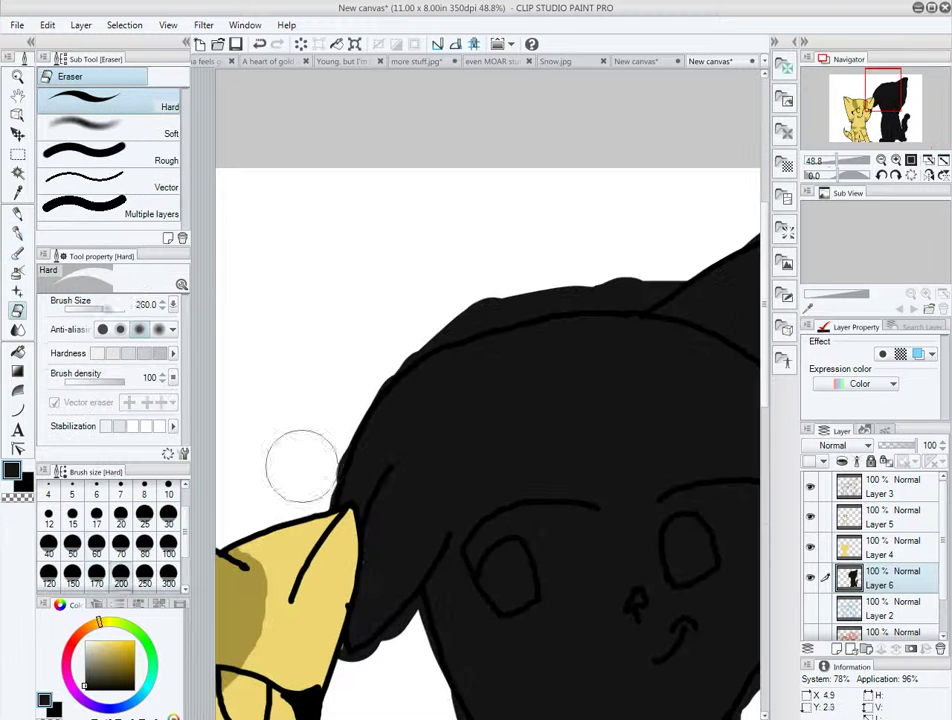
mouse_move(320, 486)
mouse_down()
mouse_move(510, 259)
mouse_move(598, 302)
mouse_up()
scroll(616, 405, up, 2)
click(168, 513)
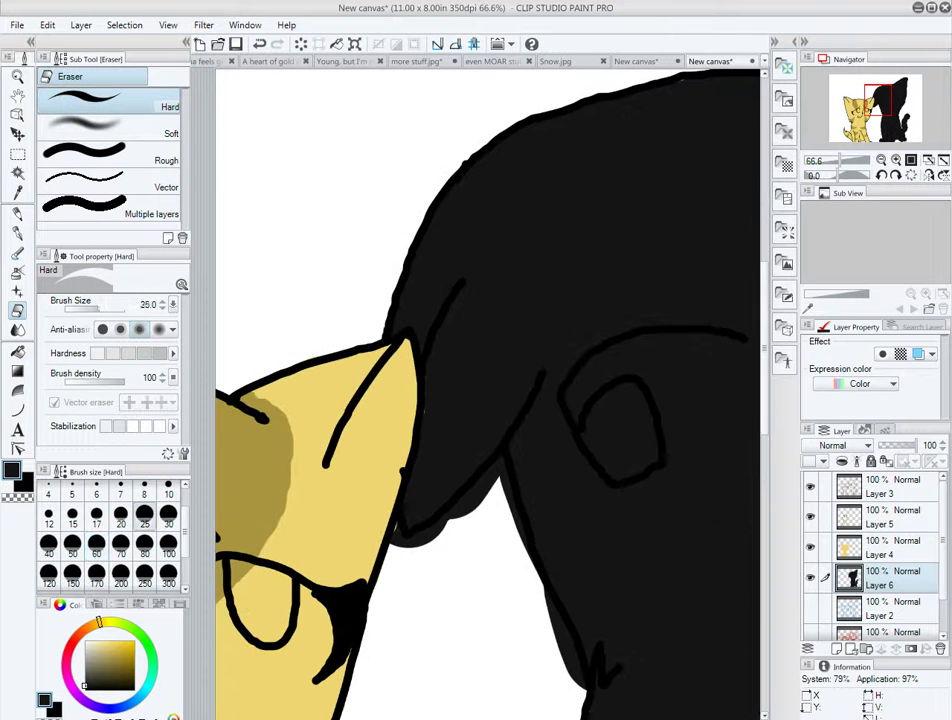
scroll(441, 528, down, 2)
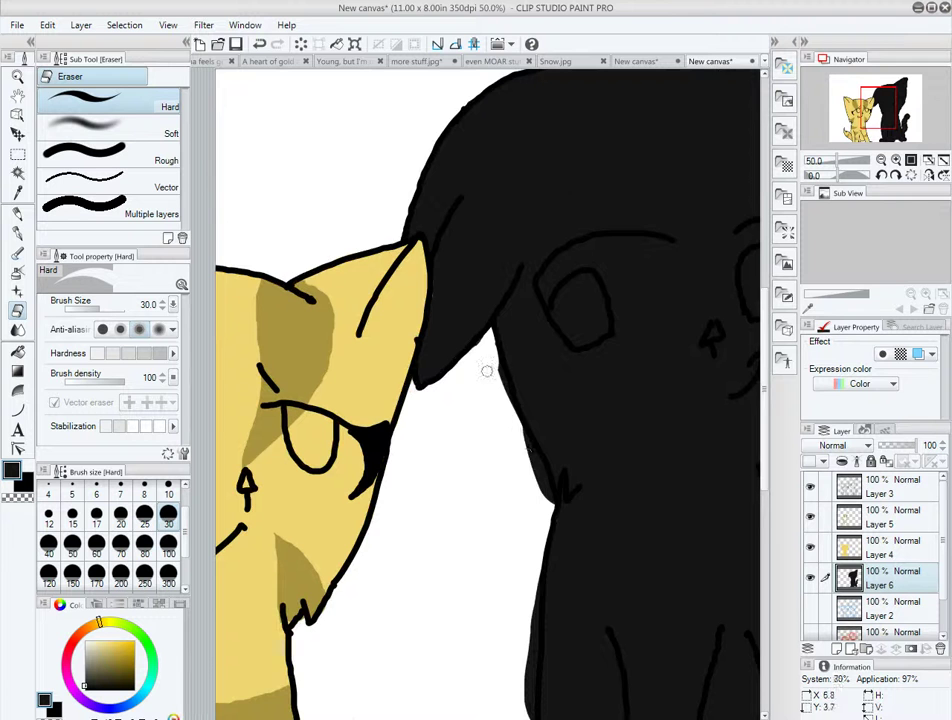
- Erase the black outside the larger cat's neck and body on the side facing the smaller cat
scroll(534, 422, down, 3)
mouse_move(534, 422)
mouse_down()
mouse_move(527, 533)
mouse_move(550, 580)
mouse_up()
scroll(521, 389, down, 3)
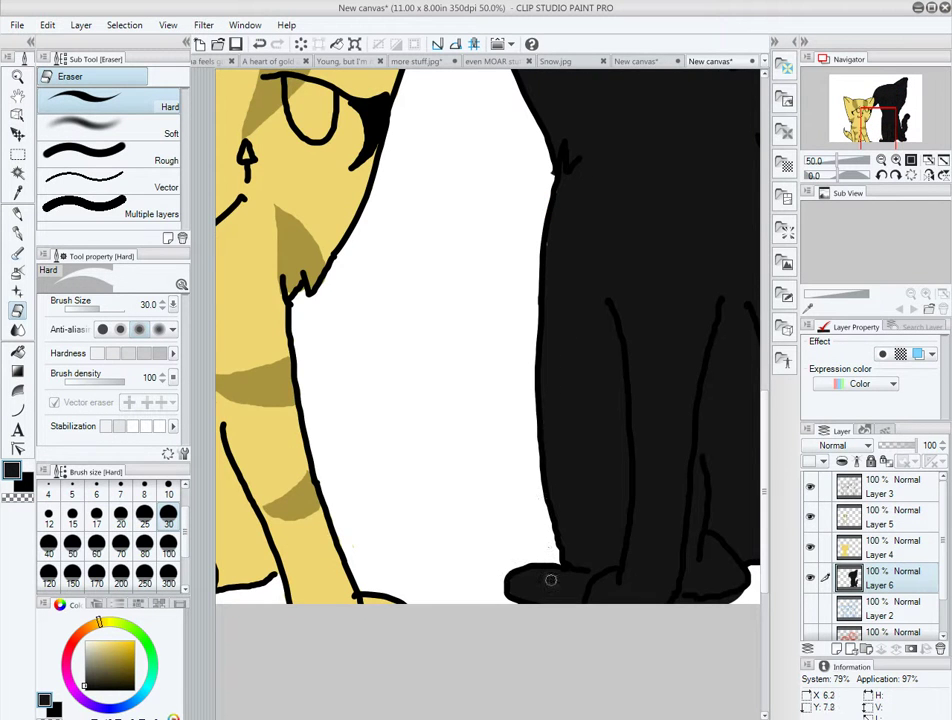
- Complete the larger cat's paw outline on the line art layer and erase the black outside its paws, haunch and tail
scroll(488, 335, right, 5)
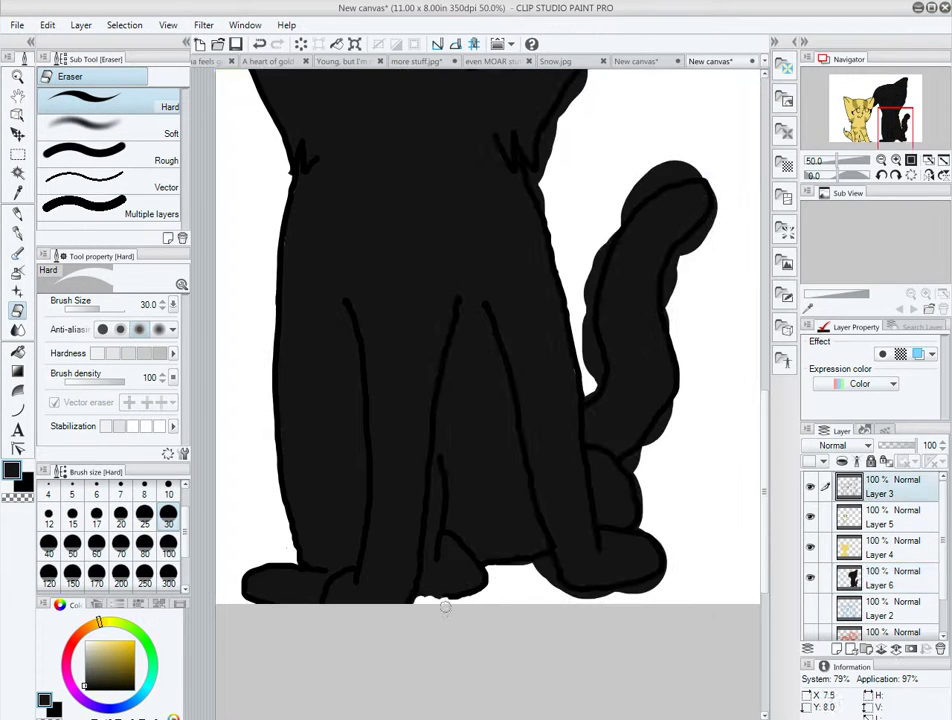
key(p)
key(e)
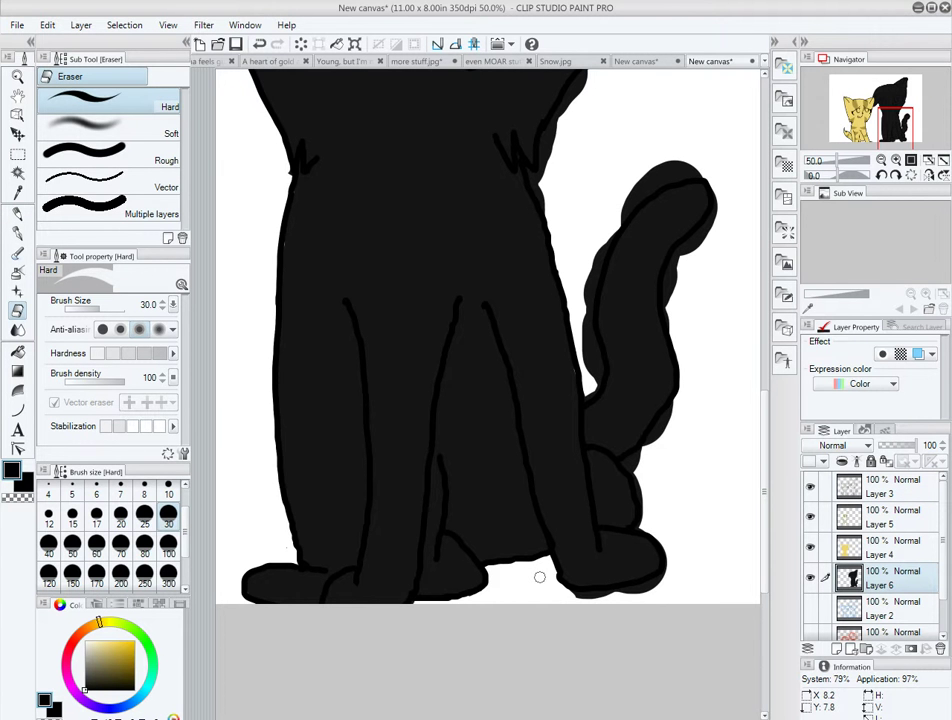
mouse_move(573, 601)
mouse_down()
mouse_move(616, 595)
mouse_move(633, 470)
mouse_up()
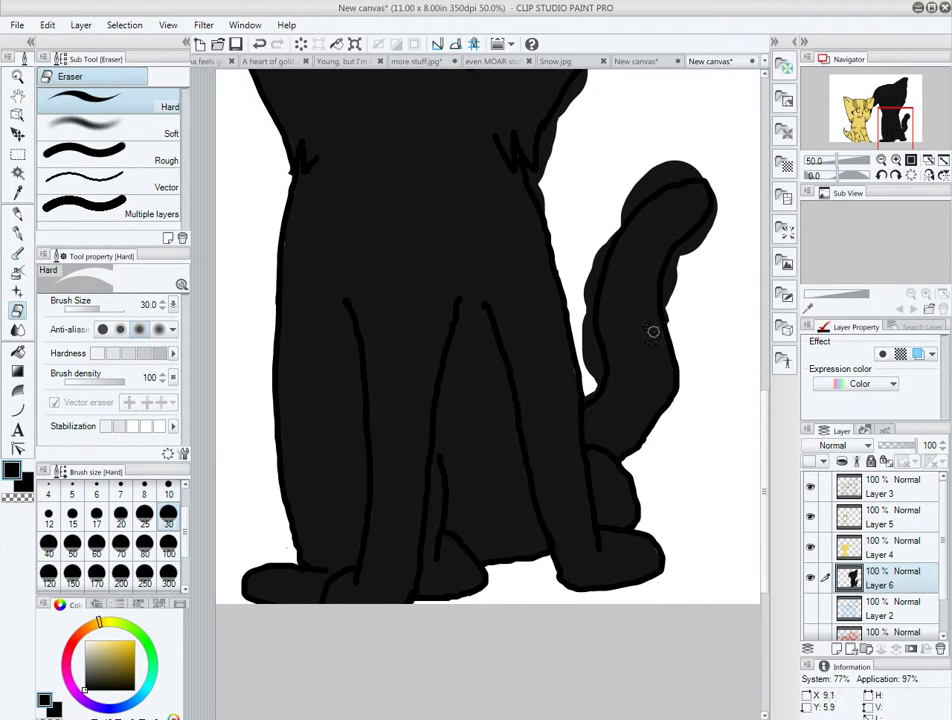
mouse_move(685, 297)
mouse_down()
mouse_move(713, 197)
mouse_move(655, 200)
mouse_move(625, 235)
mouse_move(598, 300)
mouse_move(686, 163)
mouse_up()
- Erase the black outside the larger cat's outer cheek, head and upright ear with the eraser at size 30
scroll(640, 360, up, 5)
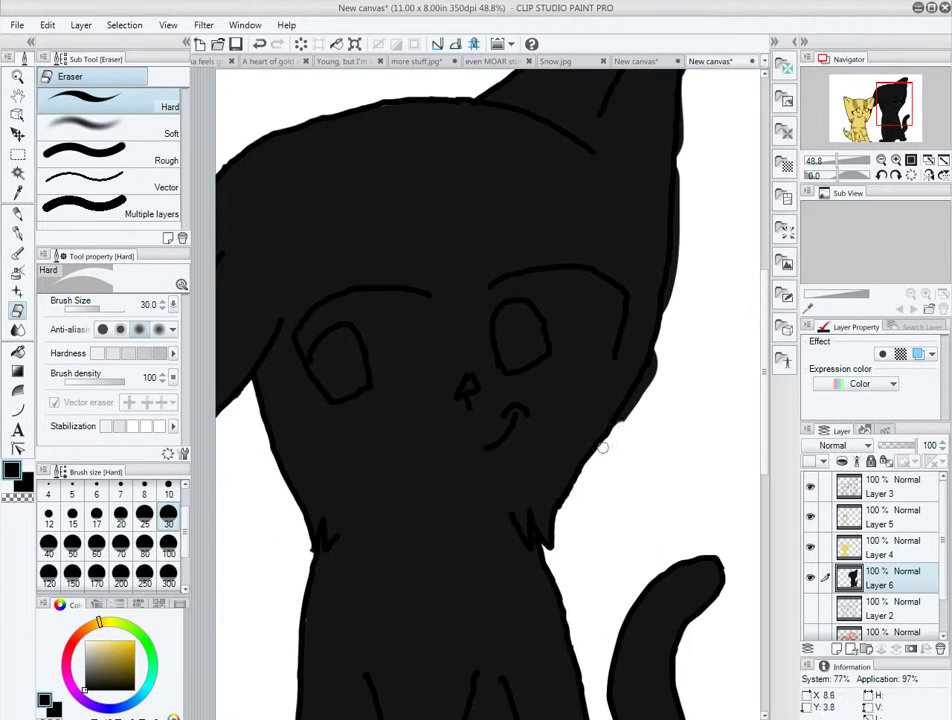
scroll(690, 250, up, 4)
drag(697, 329, 692, 296)
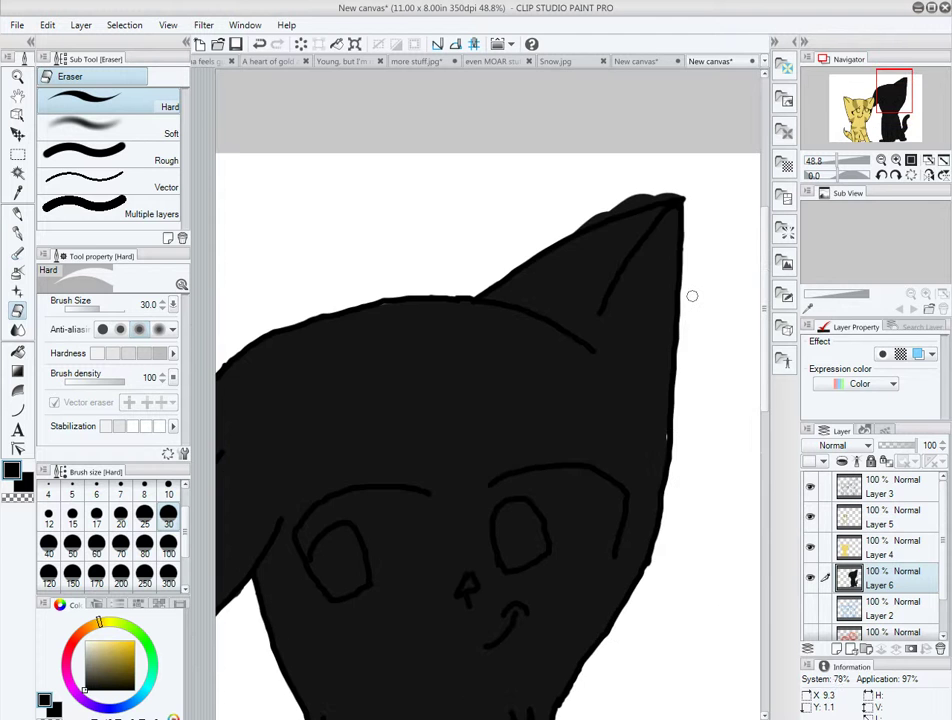
scroll(618, 206, down, 3)
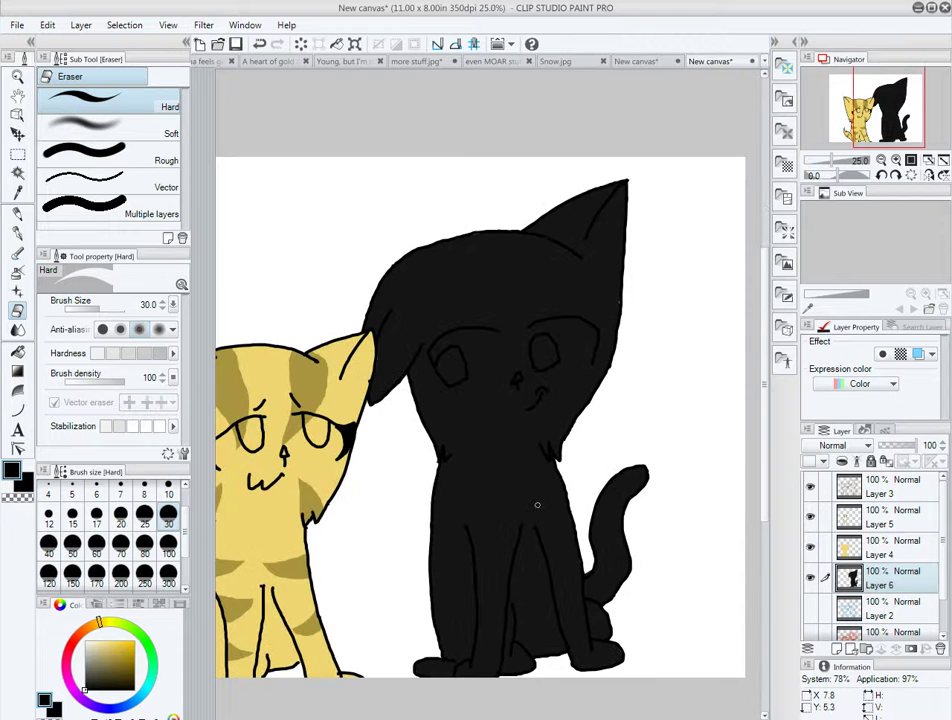
- On the stripes layer, paint short dark grey strokes across the larger cat's fur with the Calligraphy pen at size 40
key(p)
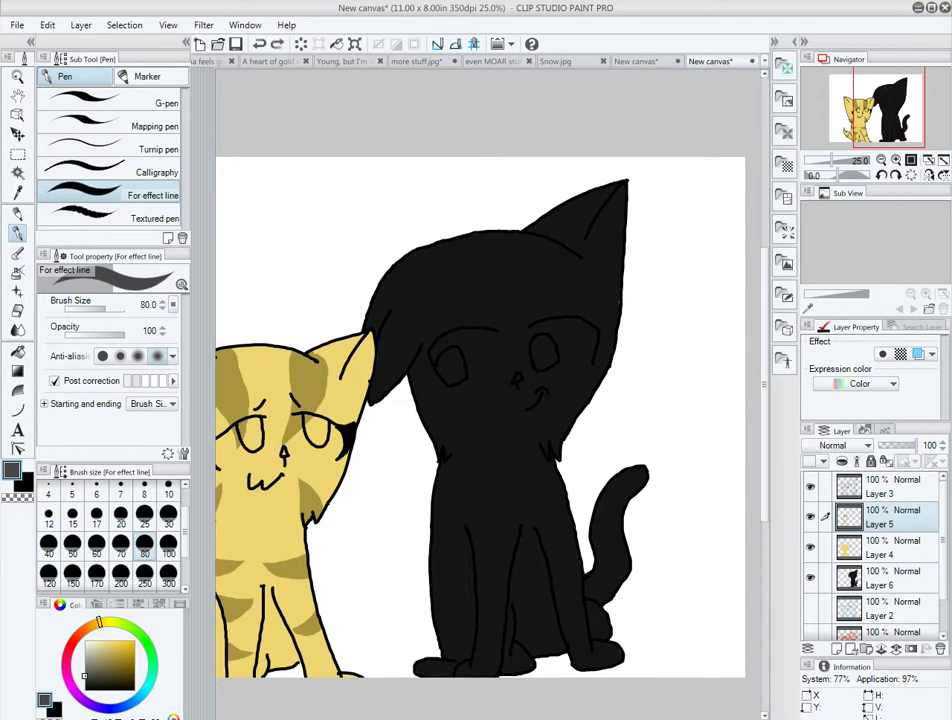
key(comma)
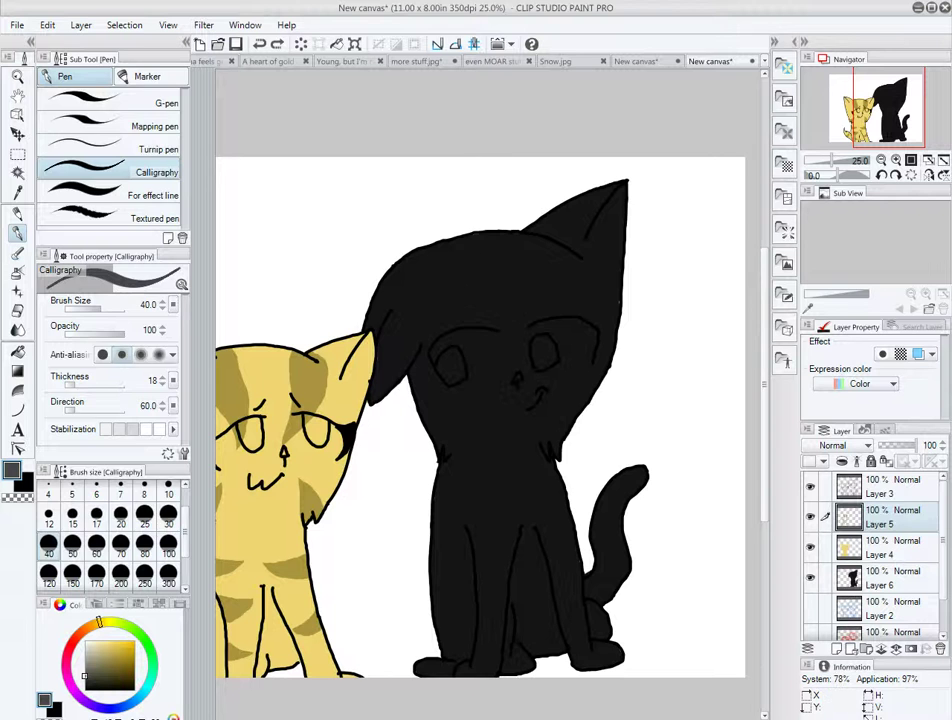
drag(400, 395, 425, 485)
drag(280, 235, 335, 305)
- Soften the grey fur strokes on the larger cat with the Blur tool at size 40
key(w)
scroll(490, 360, up, 1)
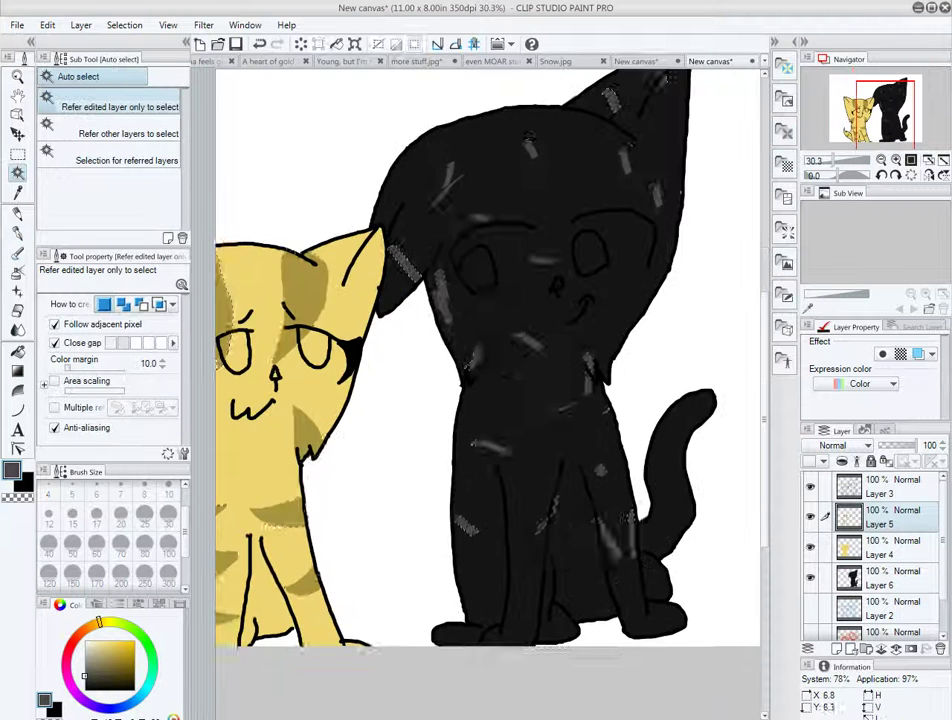
scroll(475, 444, down, 1)
key(j)
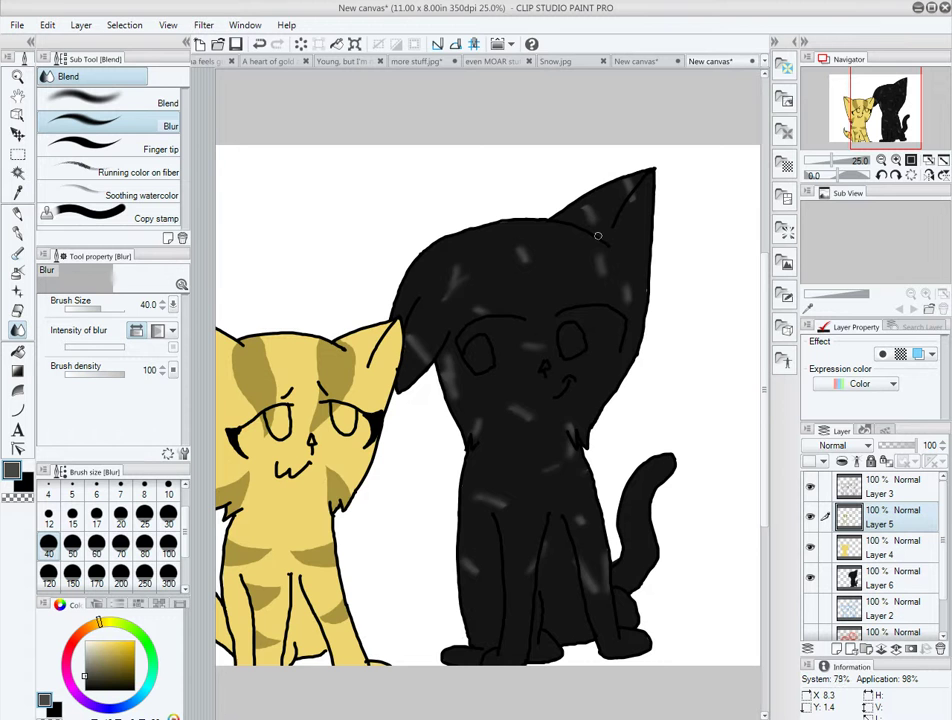
- On a new layer above the stripes, fill black pupils in the larger cat's eyes with the G-pen at size 30
scroll(596, 229, down, 1)
scroll(596, 229, up, 4)
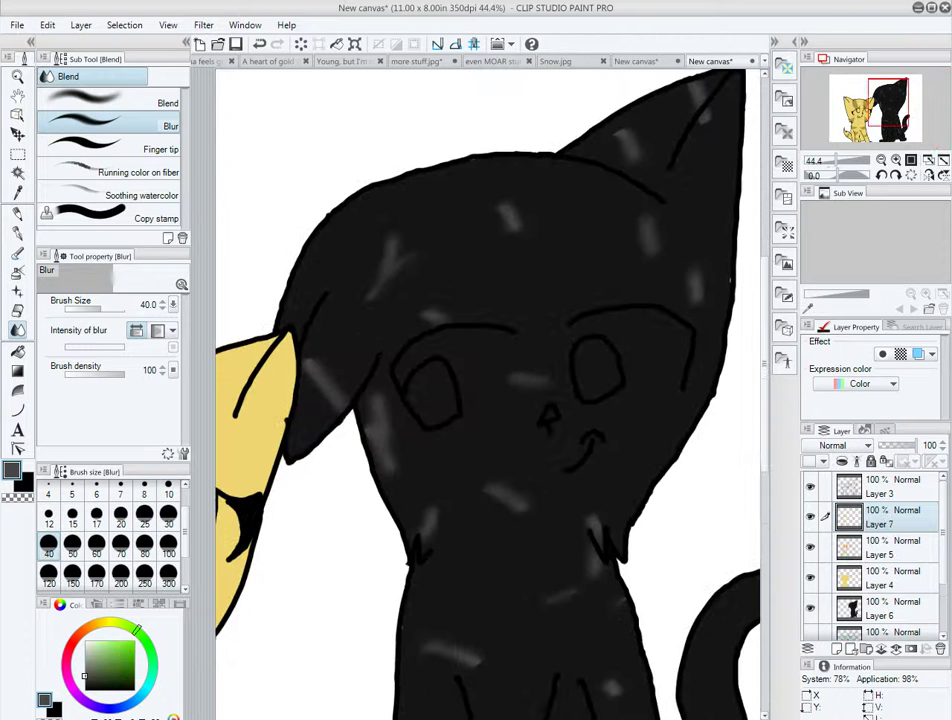
key(p)
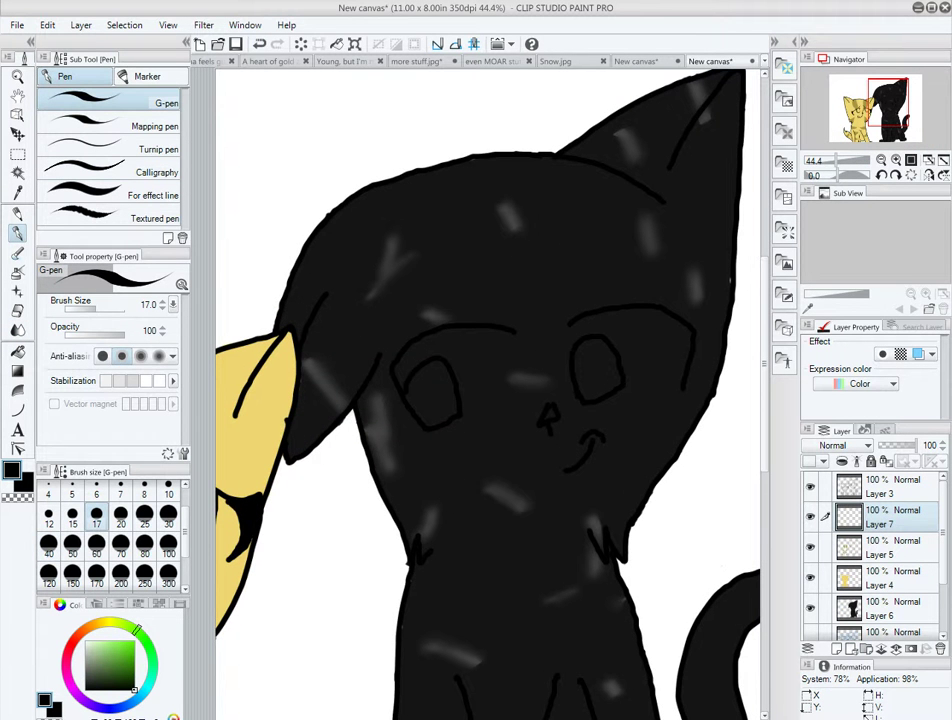
key(bracketright)
drag(415, 385, 430, 400)
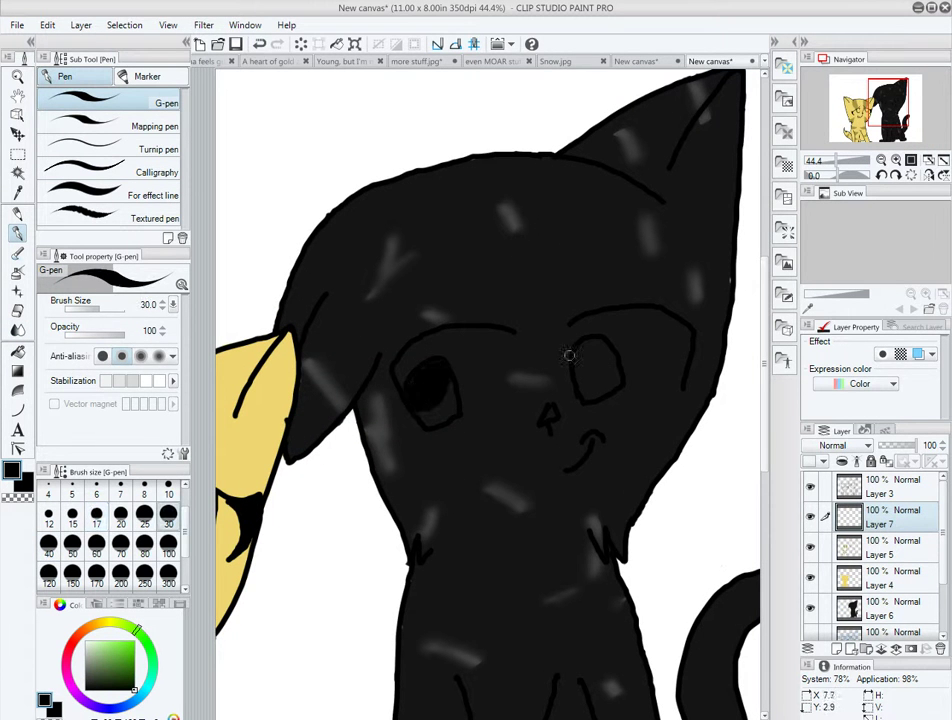
scroll(559, 363, up, 1)
drag(590, 365, 612, 382)
- Paint the lower irises of the larger cat with green streaks and bright green sides at brush size 25
click(409, 427)
drag(385, 425, 428, 405)
drag(585, 392, 622, 380)
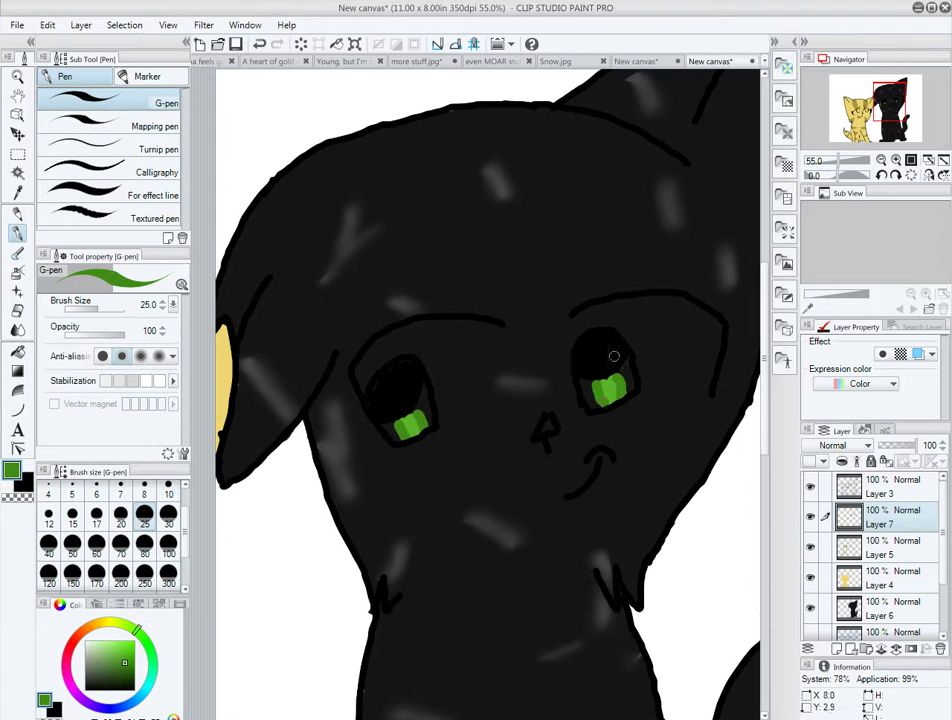
click(125, 640)
drag(380, 428, 428, 400)
drag(582, 390, 624, 378)
- Shade the larger cat's irises dark green beneath the pupils and add white highlights to both eyes
key(x)
drag(392, 402, 428, 394)
drag(584, 374, 626, 368)
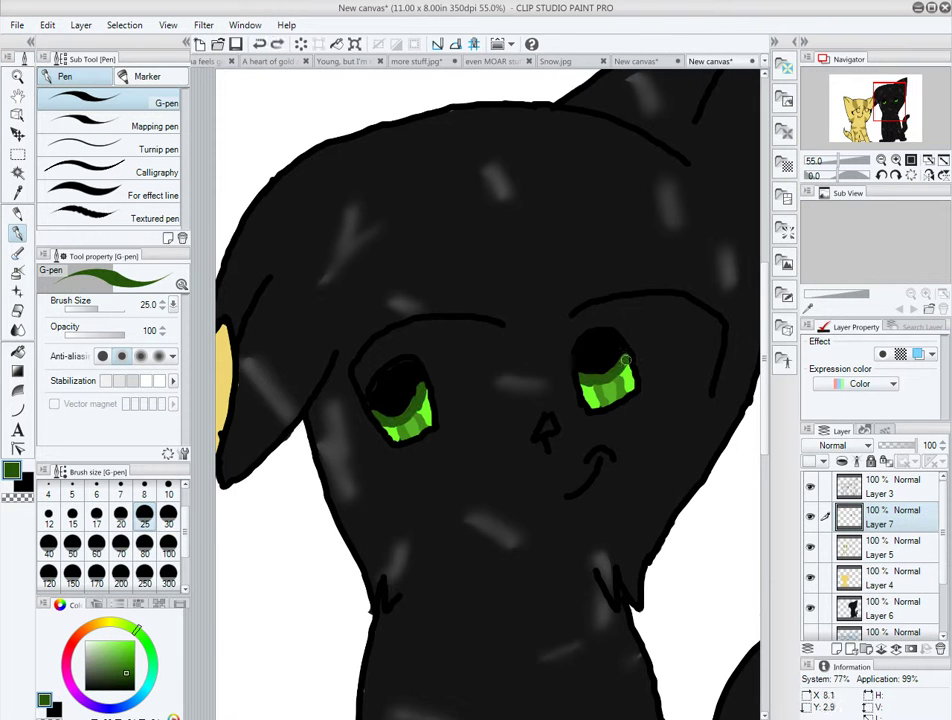
key(c)
click(392, 380)
click(590, 350)
- Soften the irises and white highlights of the larger cat's eyes with the Blur tool at size 20
key(j)
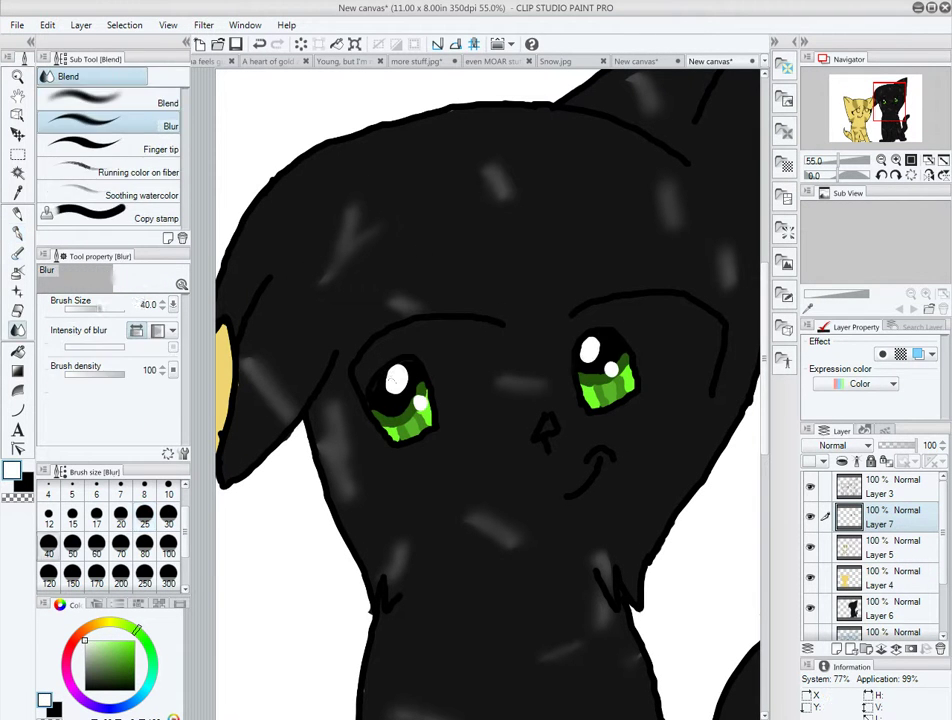
click(120, 513)
drag(392, 378, 401, 366)
- Fill the larger cat's eyes around the irises with pale green and blur the open edges at size 20
key(p)
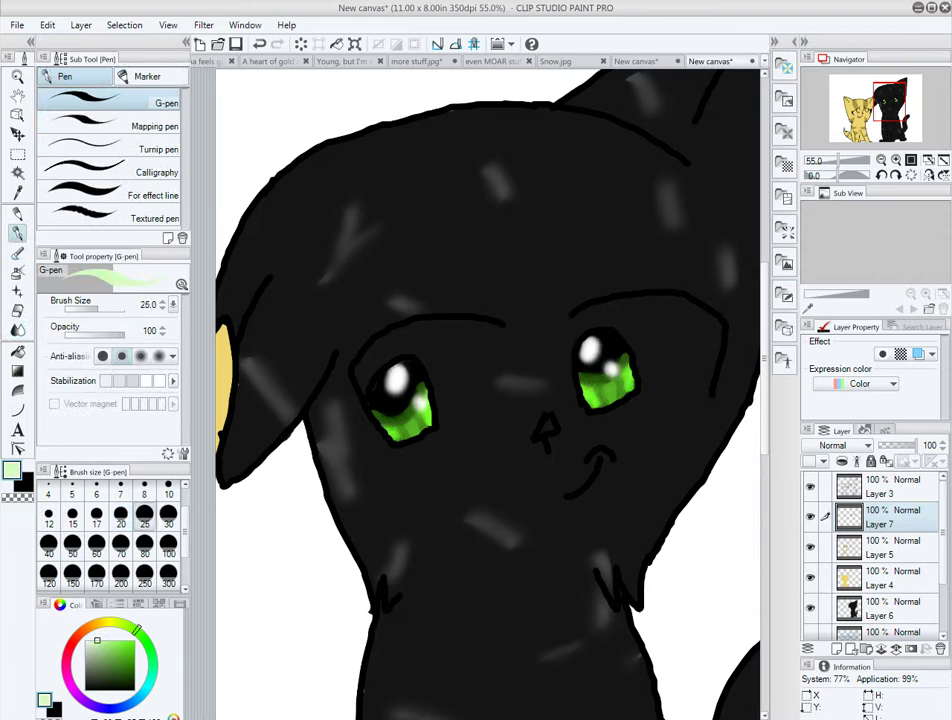
mouse_move(440, 428)
mouse_down()
mouse_move(485, 405)
mouse_move(472, 365)
mouse_move(450, 350)
mouse_move(465, 416)
mouse_up()
mouse_move(575, 330)
mouse_down()
mouse_move(640, 298)
mouse_move(712, 325)
mouse_move(690, 398)
mouse_move(689, 340)
mouse_up()
key(j)
drag(505, 330, 500, 425)
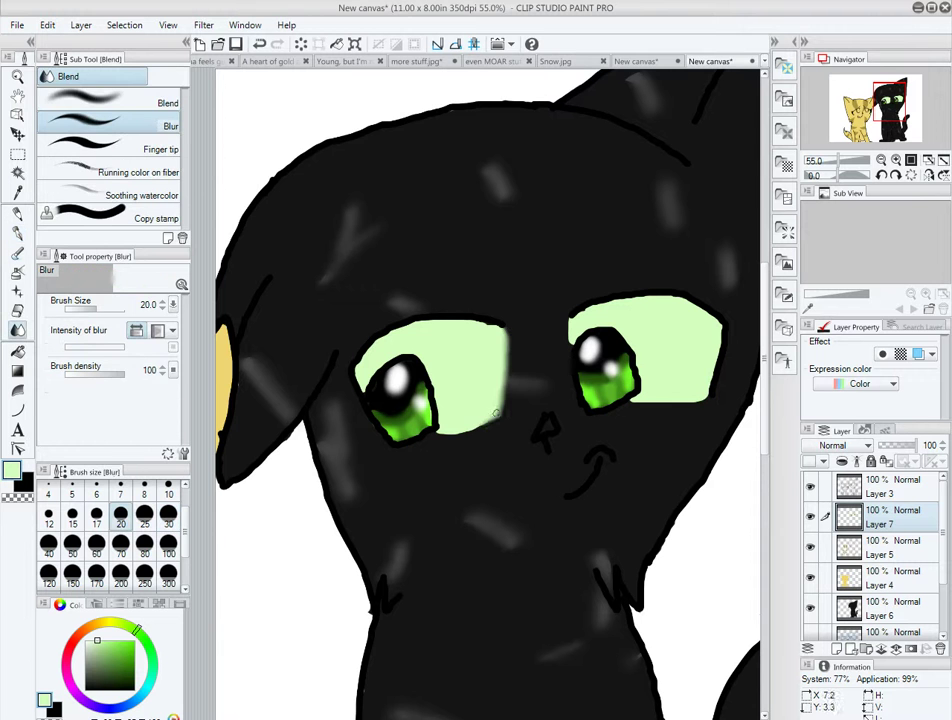
drag(630, 400, 692, 391)
- Colour the larger cat's nose light pink with the G-pen at size 30
alt+click(718, 196)
key(p)
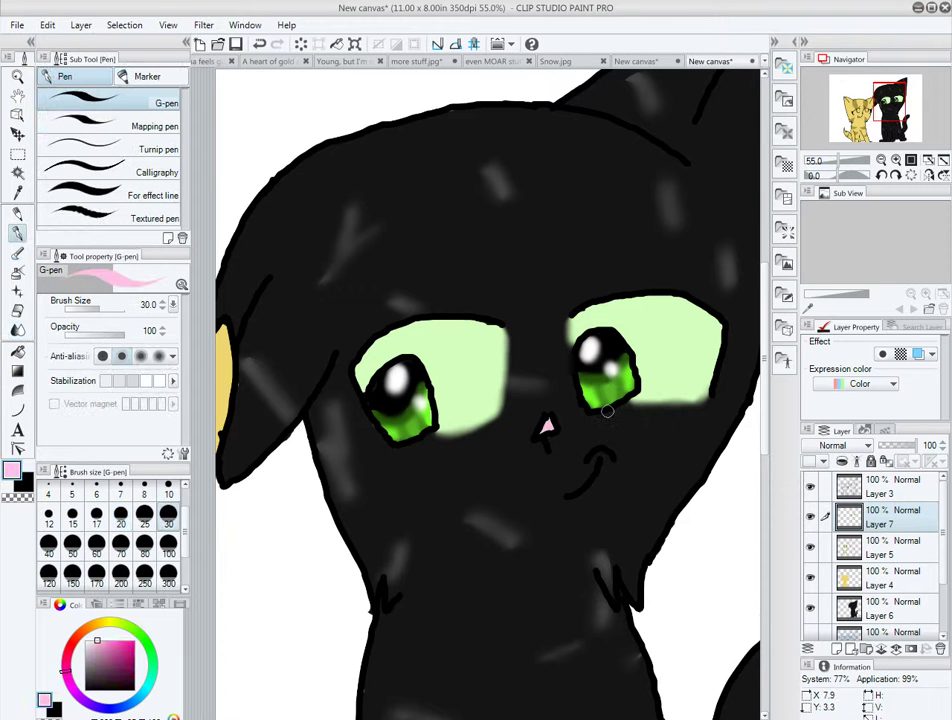
- Fill black pupils in the upper part of both of the smaller cat's eyes at brush size 30
scroll(600, 410, down, 2)
scroll(340, 500, up, 3)
mouse_move(372, 380)
mouse_down()
mouse_move(427, 381)
mouse_move(440, 402)
mouse_up()
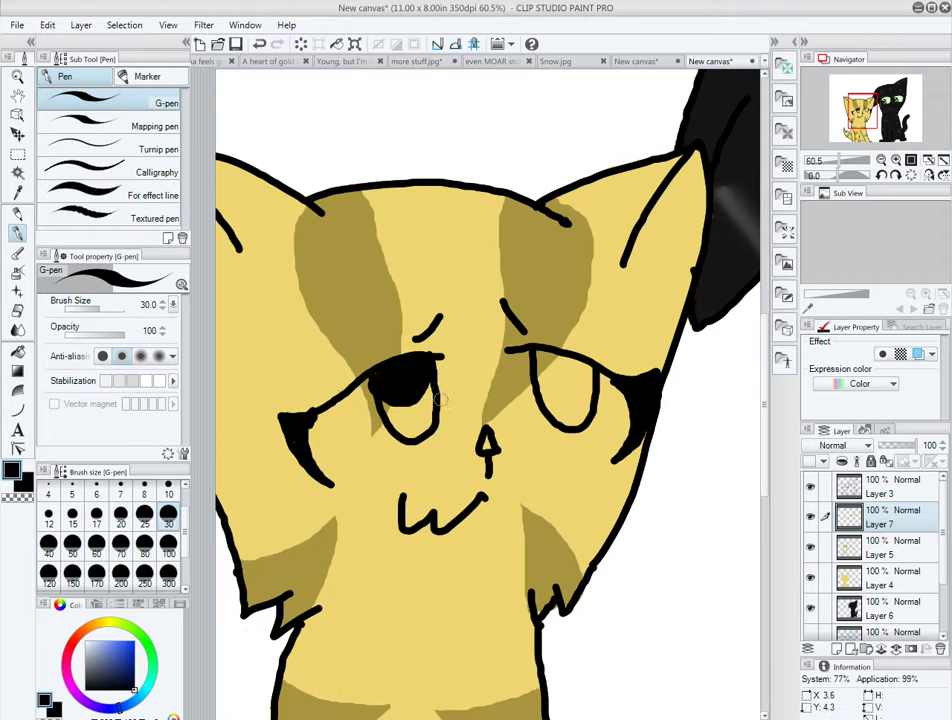
drag(536, 355, 598, 375)
- Paint blue streaks in the lower irises of the smaller cat's eyes at brush size 20
click(130, 663)
click(120, 512)
scroll(465, 424, up, 2)
drag(390, 400, 395, 432)
drag(612, 385, 612, 418)
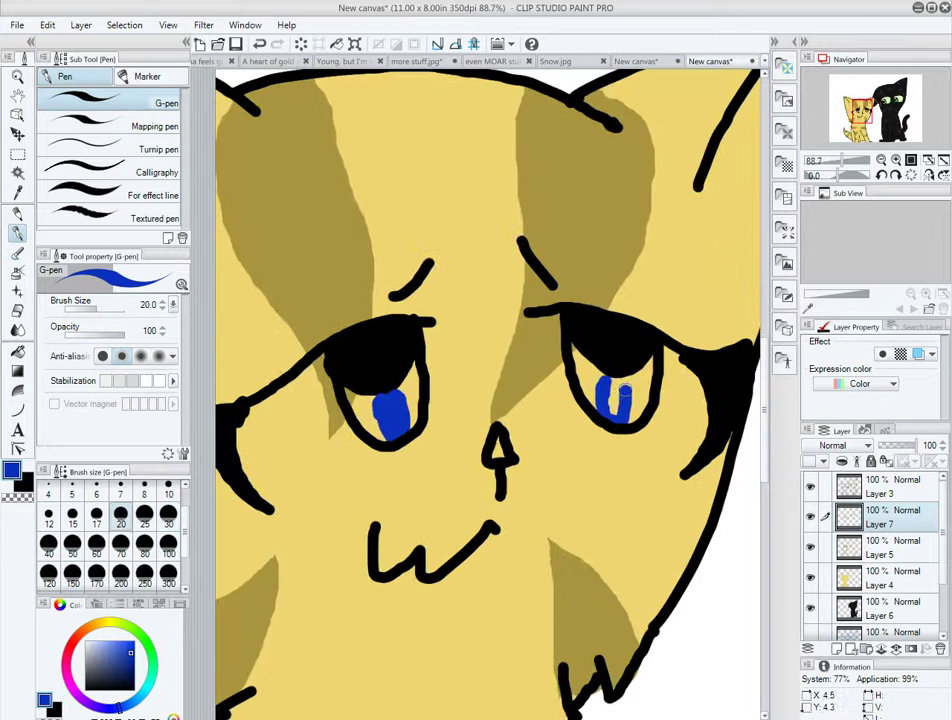
- Fill the sides of the smaller cat's irises with brighter blue and shade them dark blue beneath the pupils
click(128, 641)
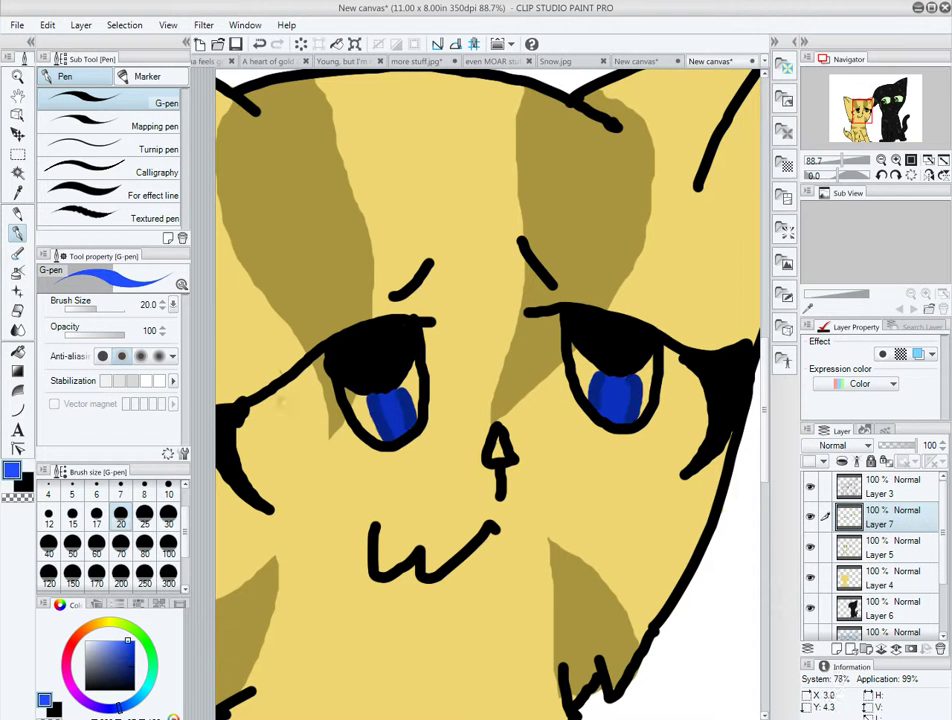
drag(352, 385, 405, 430)
drag(578, 350, 587, 382)
- Add round white highlights to both of the smaller cat's eyes with the G-pen at size 20
click(88, 640)
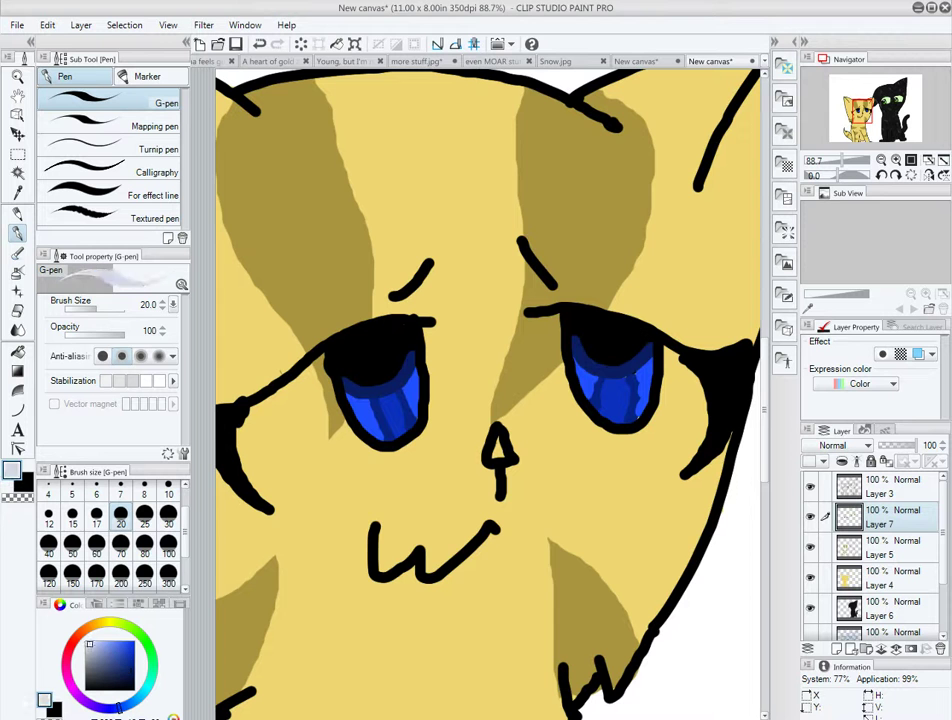
click(383, 343)
scroll(588, 357, down, 1)
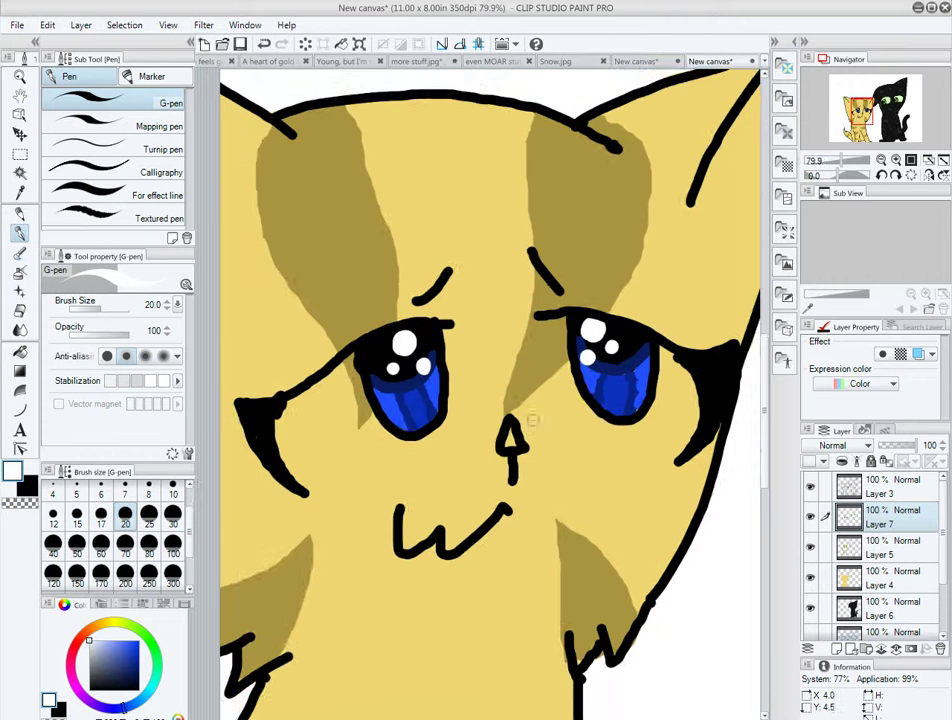
- Fill the areas around the irises in both of the smaller cat's eyes with light blue at brush size 20
click(103, 640)
drag(412, 440, 306, 492)
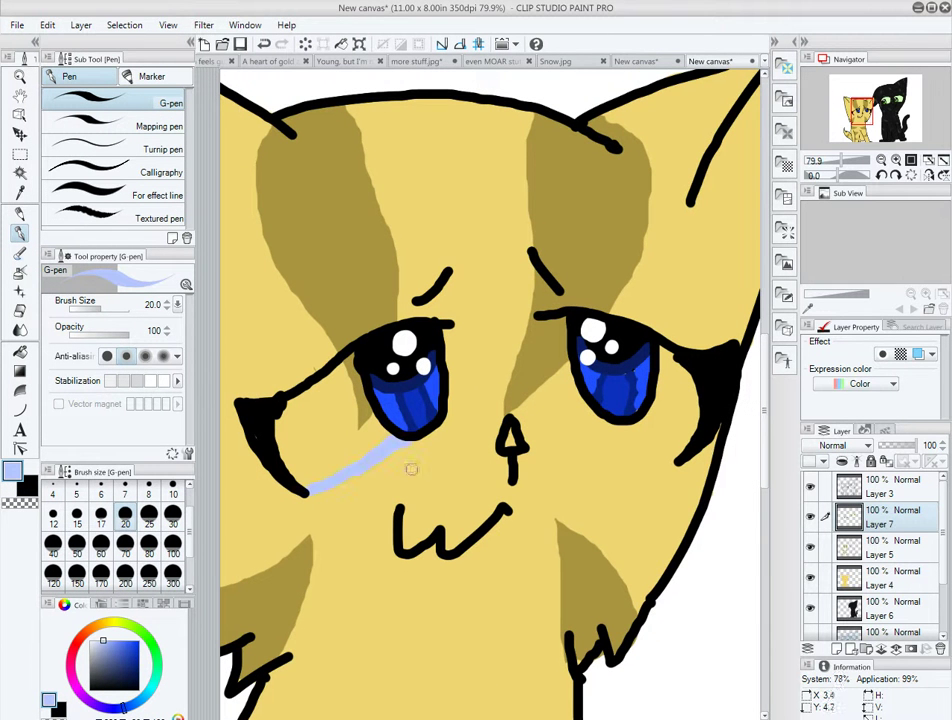
mouse_move(362, 403)
mouse_down()
mouse_move(334, 463)
mouse_move(291, 450)
mouse_move(300, 420)
mouse_up()
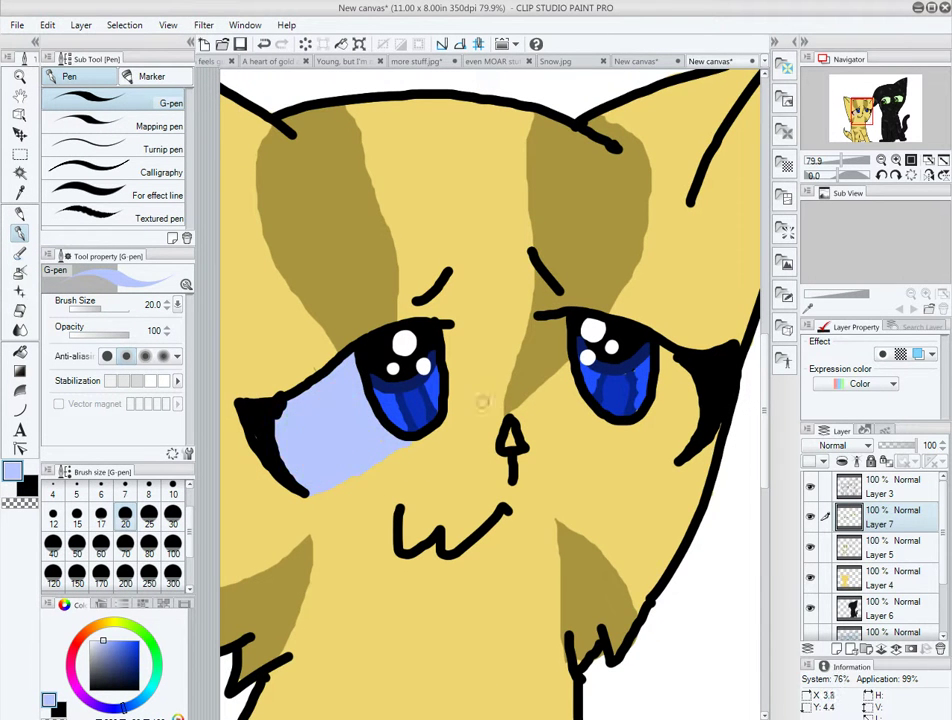
drag(545, 322, 673, 440)
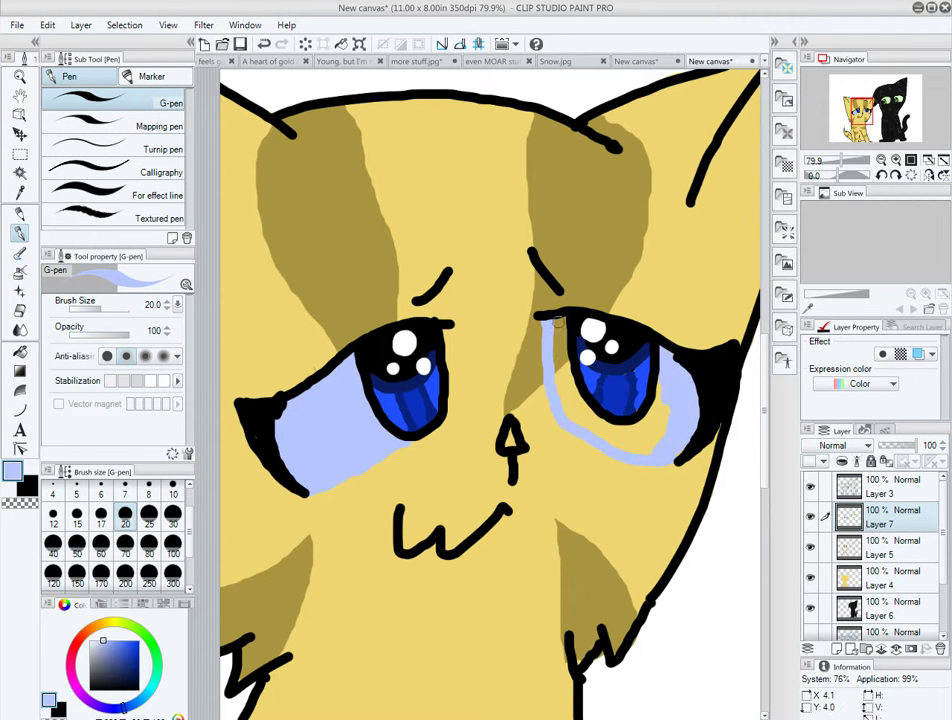
mouse_move(557, 322)
mouse_down()
mouse_move(564, 397)
mouse_move(646, 447)
mouse_up()
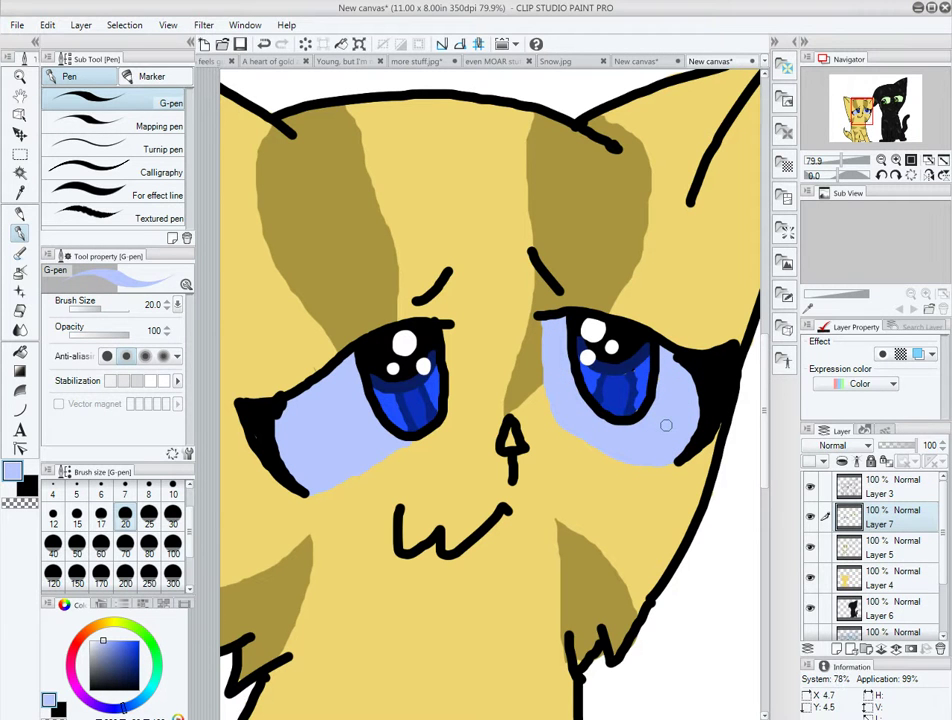
- Soften the iris and highlights of the smaller cat's outer eye with Blur at size 15, and colour its nose pink
key(j)
drag(405, 345, 414, 402)
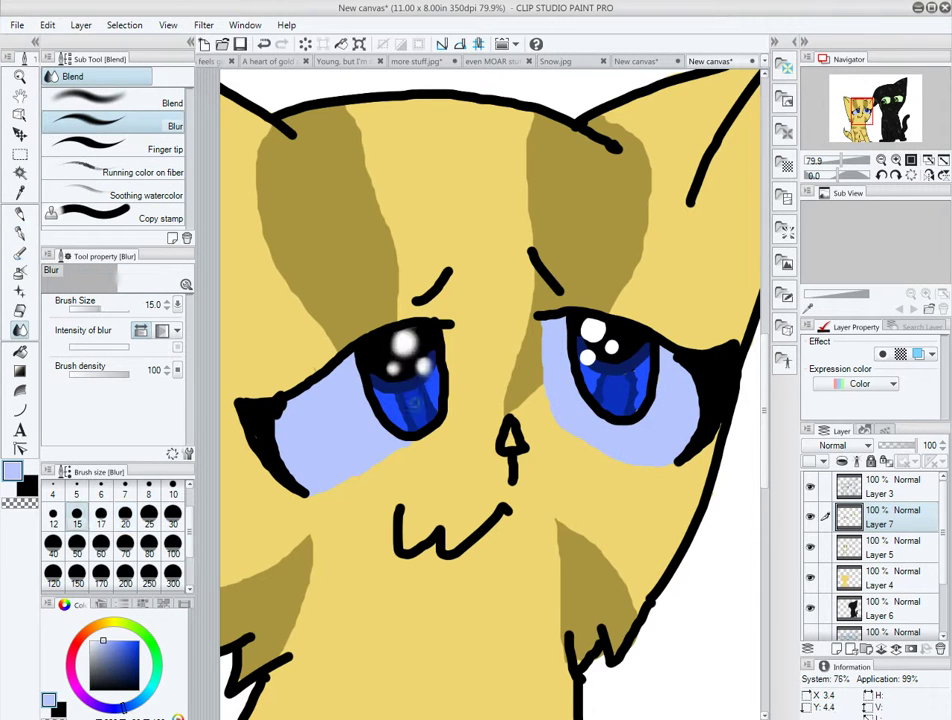
key(p)
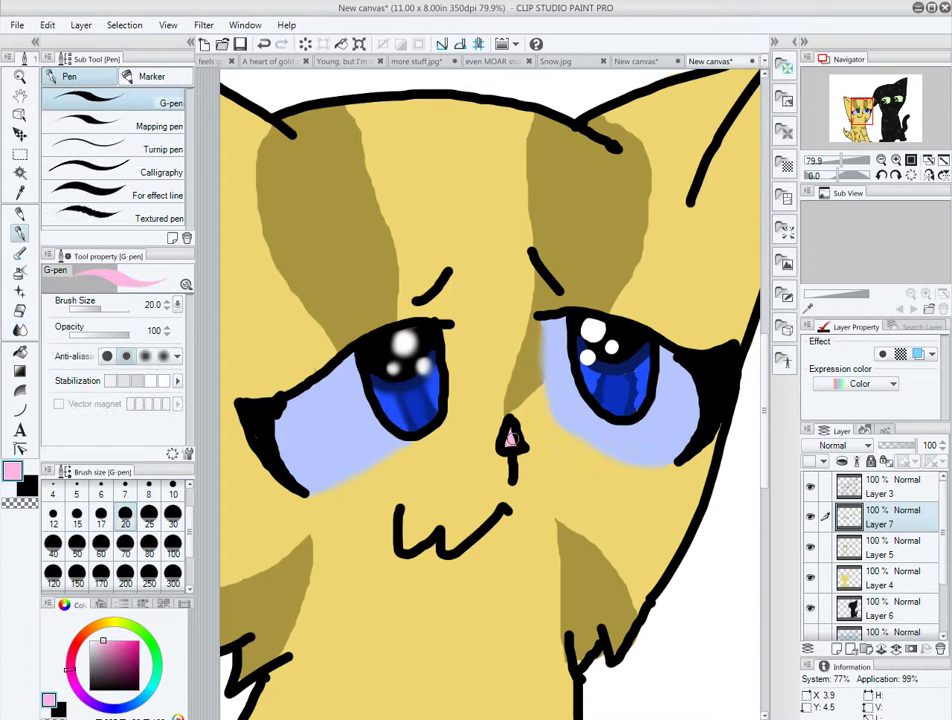
- Set the G-pen to brush size 50 for painting on the layer behind the cats
scroll(380, 459, down, 6)
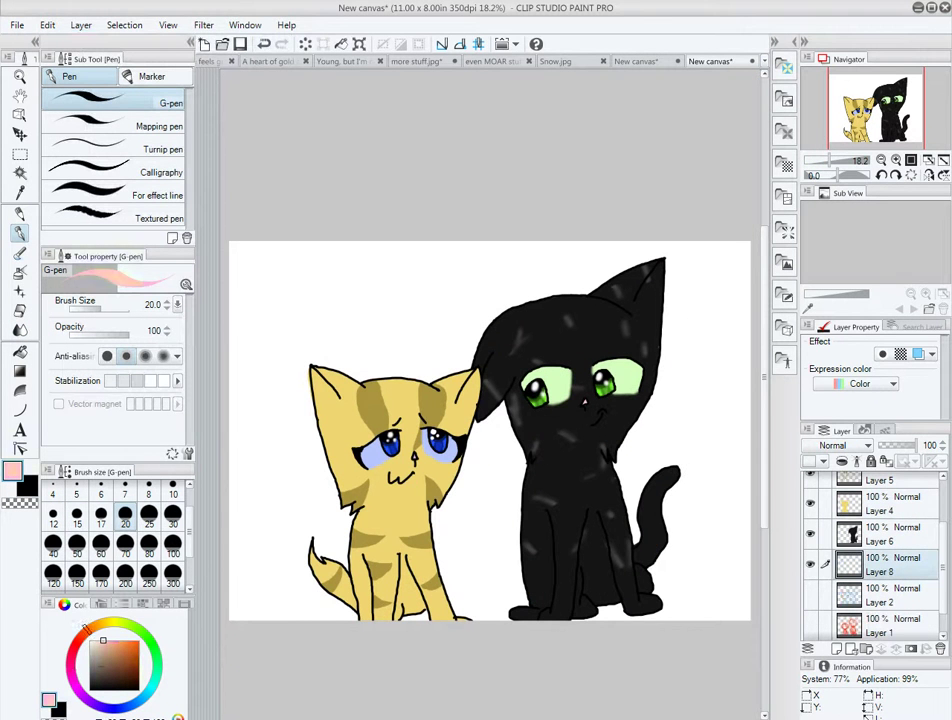
click(77, 543)
drag(272, 592, 330, 556)
key(ctrl+z)
drag(298, 614, 370, 598)
key(ctrl+z)
- Paint a grey-brown fallen log with branch stubs behind the cats, and add darker bark marks at brush size 20
mouse_move(445, 588)
mouse_down()
mouse_move(690, 530)
mouse_move(688, 455)
mouse_move(647, 483)
mouse_up()
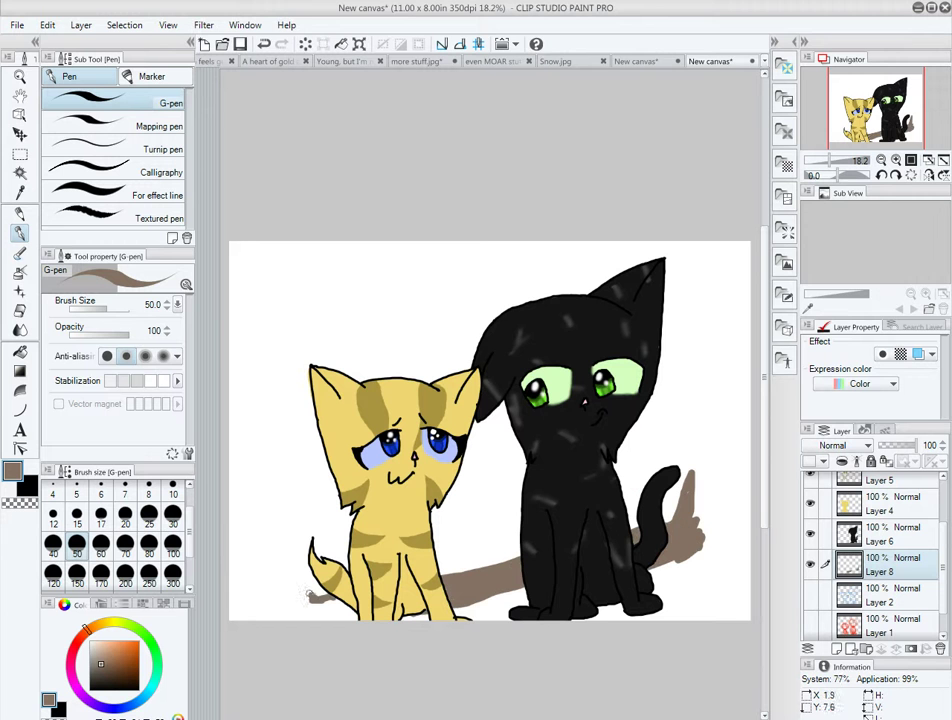
drag(308, 593, 284, 551)
mouse_move(318, 612)
mouse_down()
mouse_move(290, 545)
mouse_move(300, 560)
mouse_up()
click(125, 512)
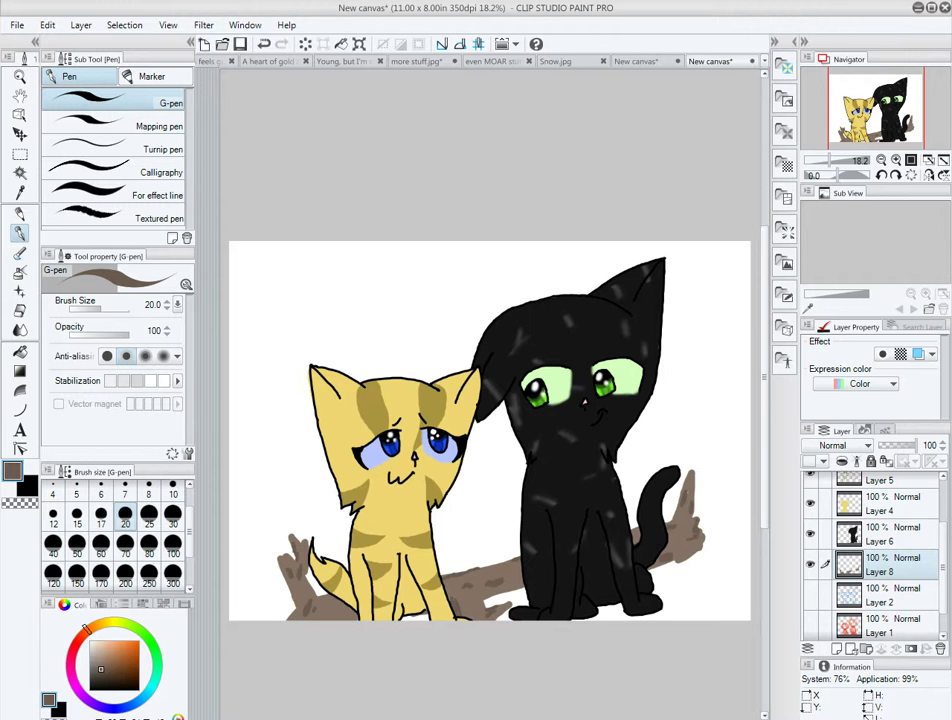
- Fill the ground behind the log with olive brown on a new layer, using the G-pen at size 300
key(ctrl+shift+n)
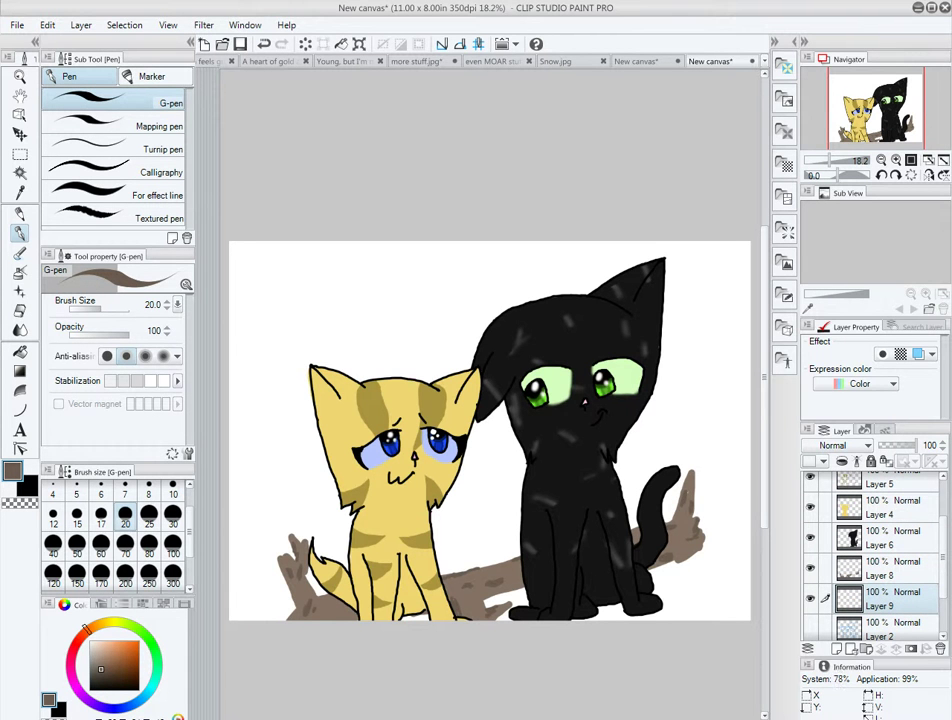
drag(86, 628, 100, 623)
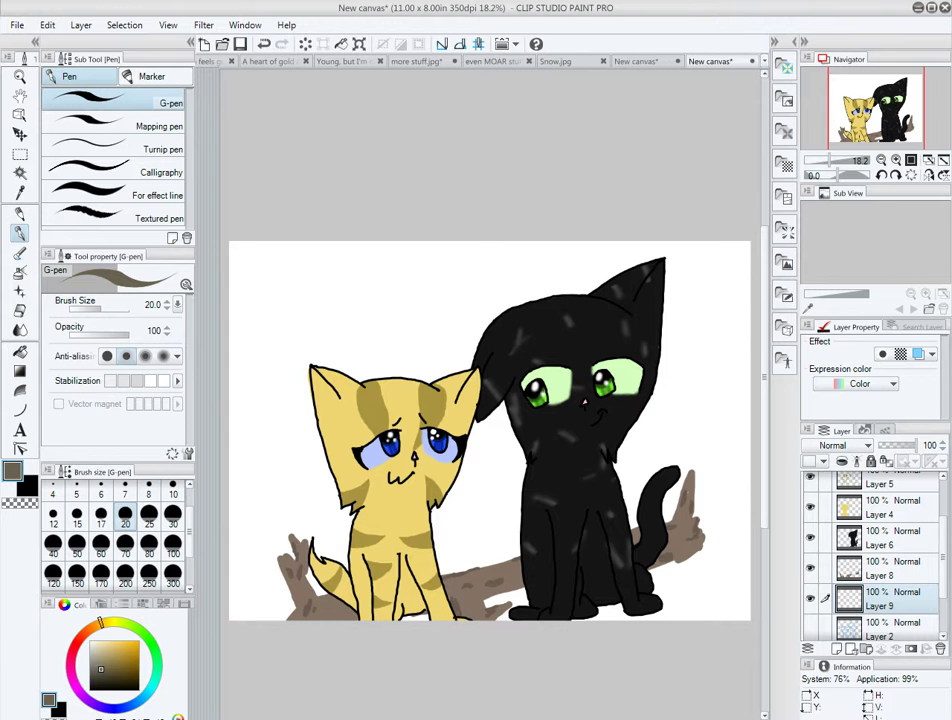
click(172, 583)
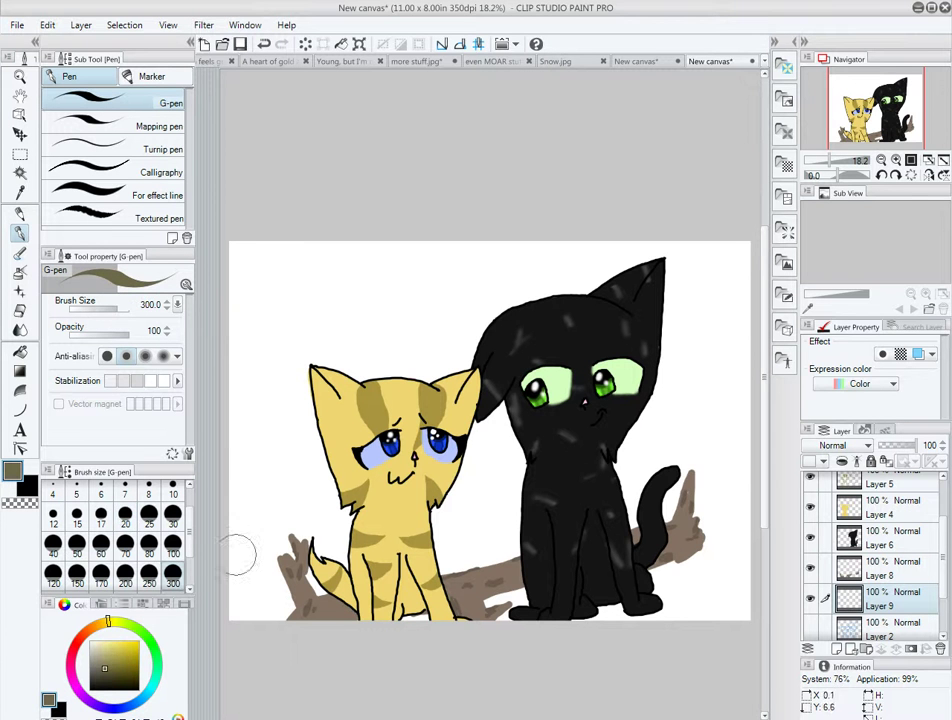
mouse_move(238, 557)
mouse_down()
mouse_move(596, 473)
mouse_move(738, 463)
mouse_move(610, 642)
mouse_move(543, 585)
mouse_up()
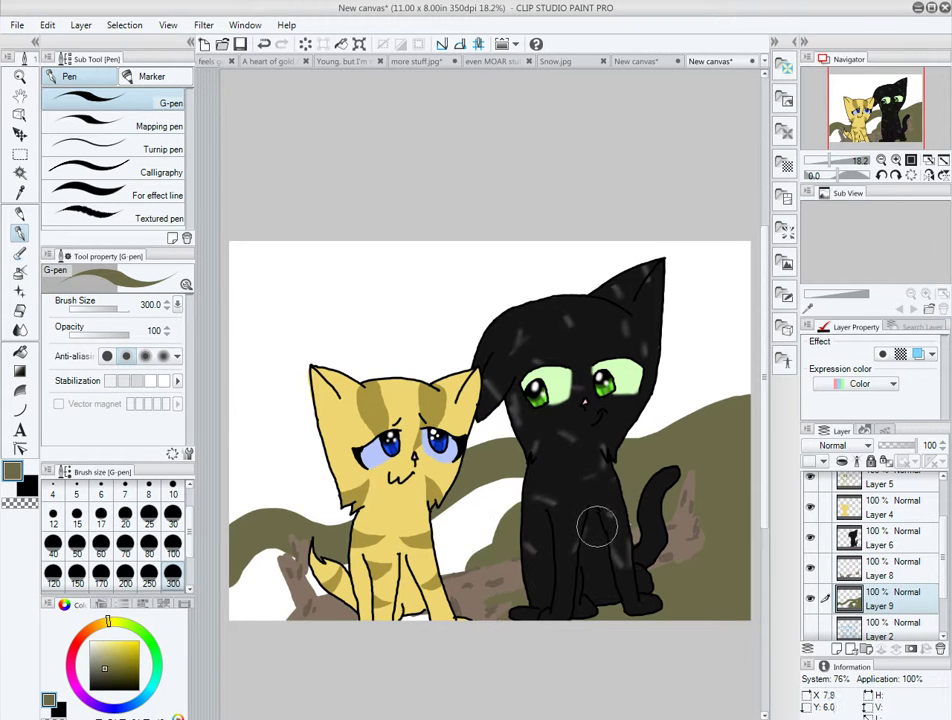
drag(597, 530, 265, 585)
- Dab a bumpy, bush-like edge along the top of the olive-brown ground at brush size 60
click(100, 552)
mouse_move(238, 505)
mouse_down()
mouse_move(330, 495)
mouse_move(495, 435)
mouse_up()
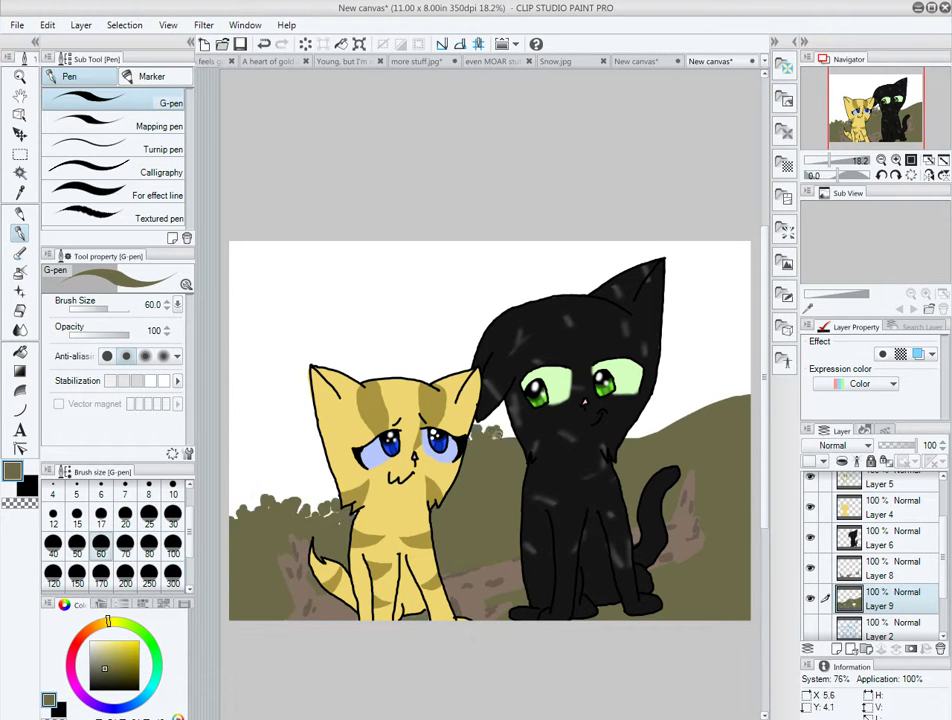
drag(628, 436, 748, 385)
- Paint a dark green hill on a new layer behind the olive-brown bushes
key(j)
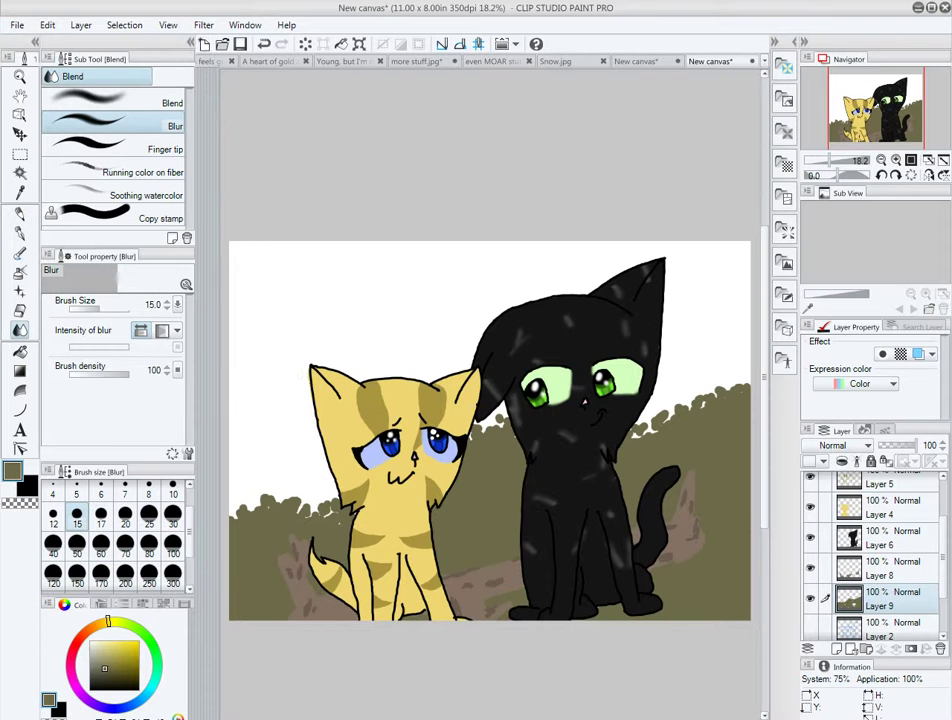
key(ctrl+shift+n)
click(52, 578)
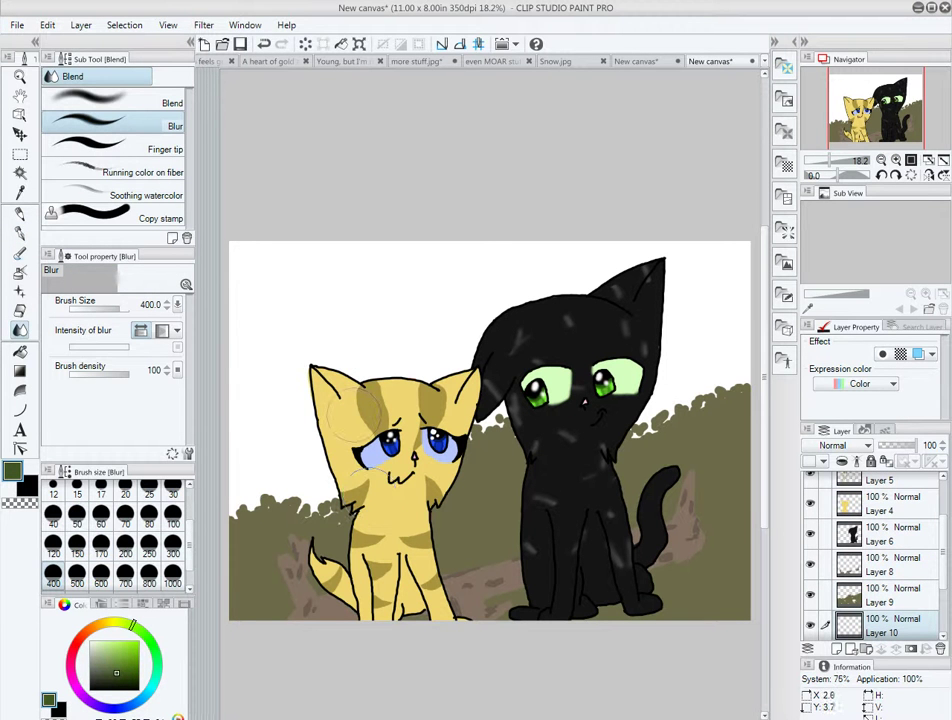
key(p)
mouse_move(240, 400)
mouse_down()
mouse_move(627, 329)
mouse_move(383, 365)
mouse_move(720, 360)
mouse_up()
- Clean up stray yellow outside the smaller cat's outline on its fur layer with the Hard eraser at size 50
scroll(880, 560, down, 2)
click(880, 583)
key(e)
scroll(880, 560, up, 2)
click(880, 578)
scroll(362, 458, up, 1)
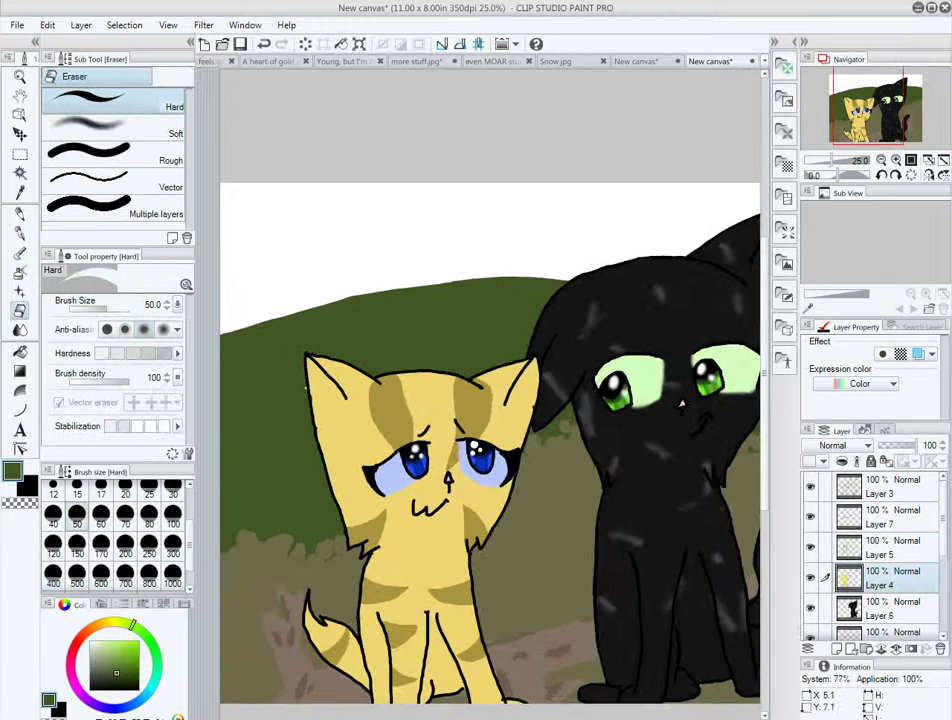
- Fill the sky above the hill with dark navy on a layer behind it, using the G-pen at size 1000
scroll(880, 560, down, 2)
click(880, 564)
key(p)
drag(250, 220, 450, 200)
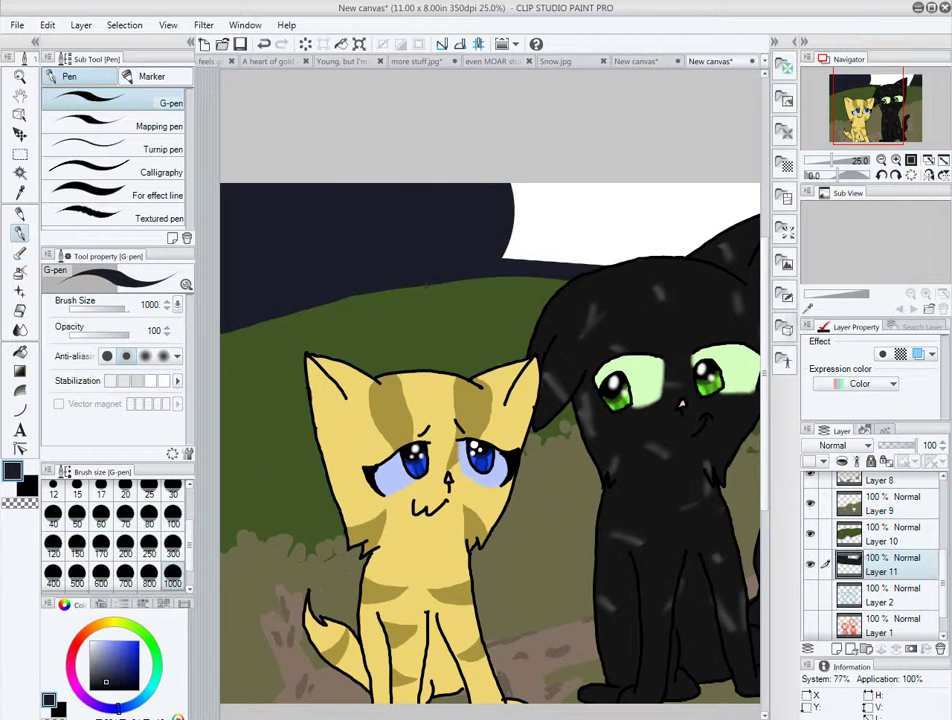
drag(520, 205, 750, 220)
- Paint a round light grey moon in the sky above the smaller cat
scroll(490, 440, down, 1)
click(173, 553)
click(88, 654)
click(330, 272)
- Select the moon, paint darker grey craters on it and clear the selection
key(w)
click(330, 272)
key(p)
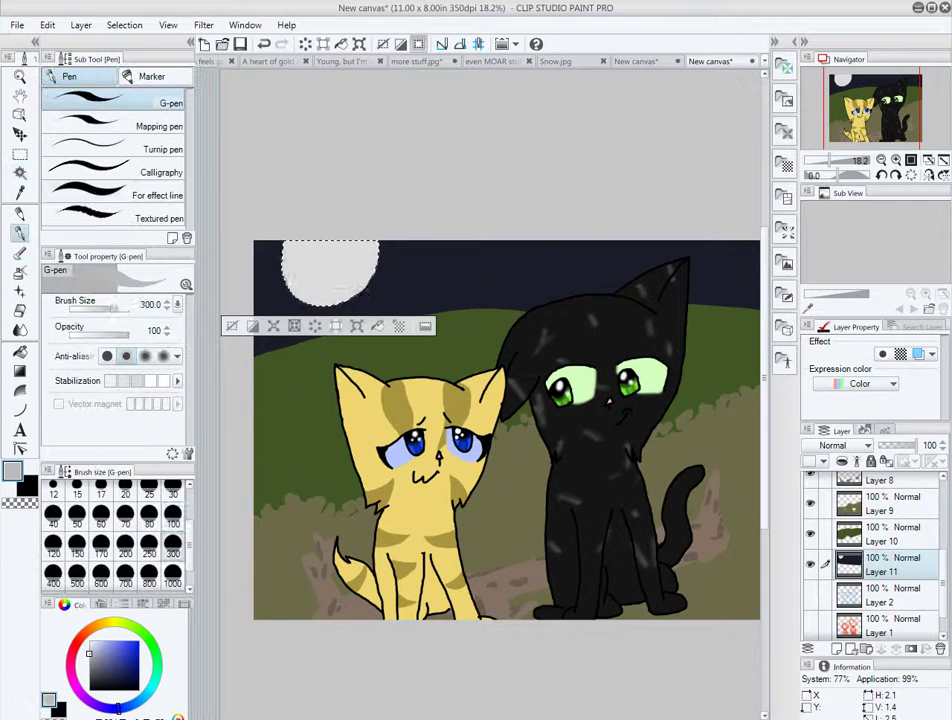
drag(300, 262, 350, 285)
key(ctrl+d)
key(w)
key(p)
scroll(490, 430, up, 1)
- Paint a white glow around the moon with the Running color edge watercolor brush at size 100
key(i)
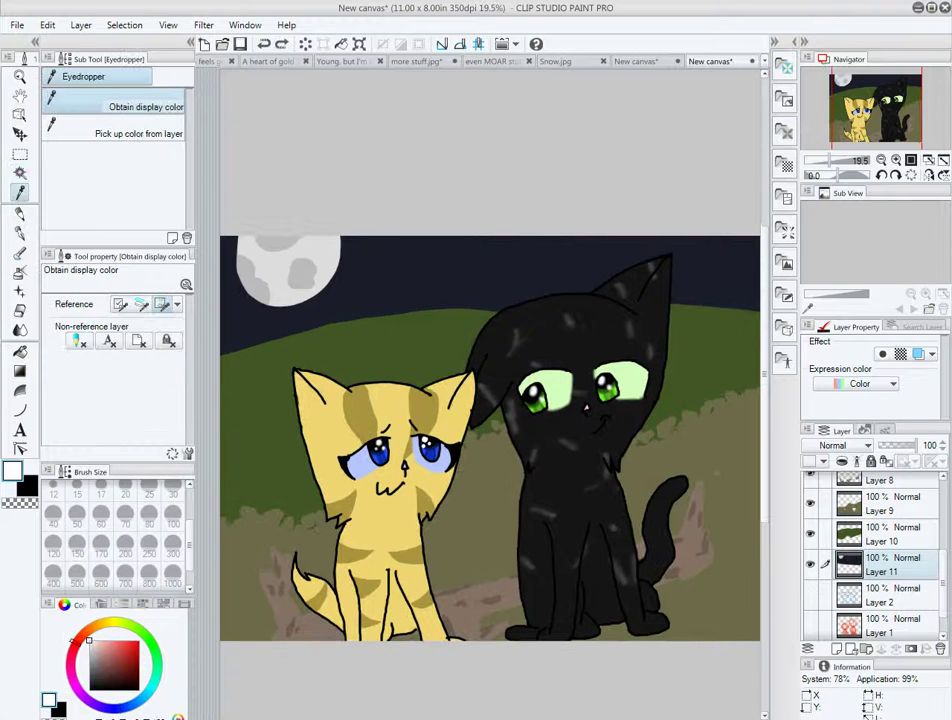
key(b)
drag(245, 250, 235, 280)
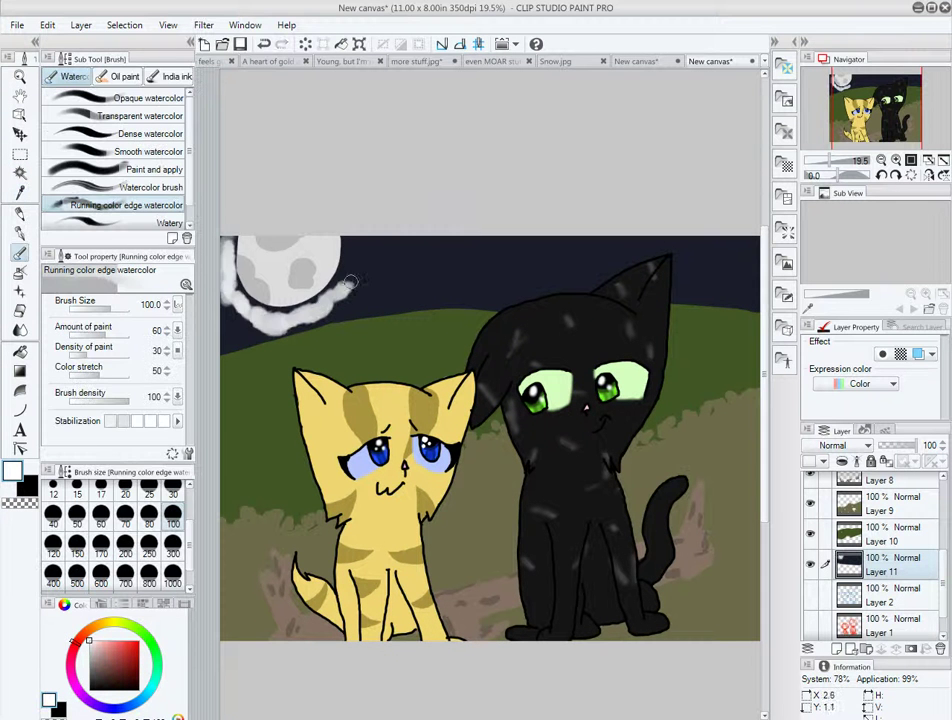
key(j)
drag(350, 255, 298, 343)
key(ctrl+z)
- Auto-select the area above the bushes on Layer 9 and blend the moon's glow into the sky with Blur at size 400
key(w)
click(352, 272)
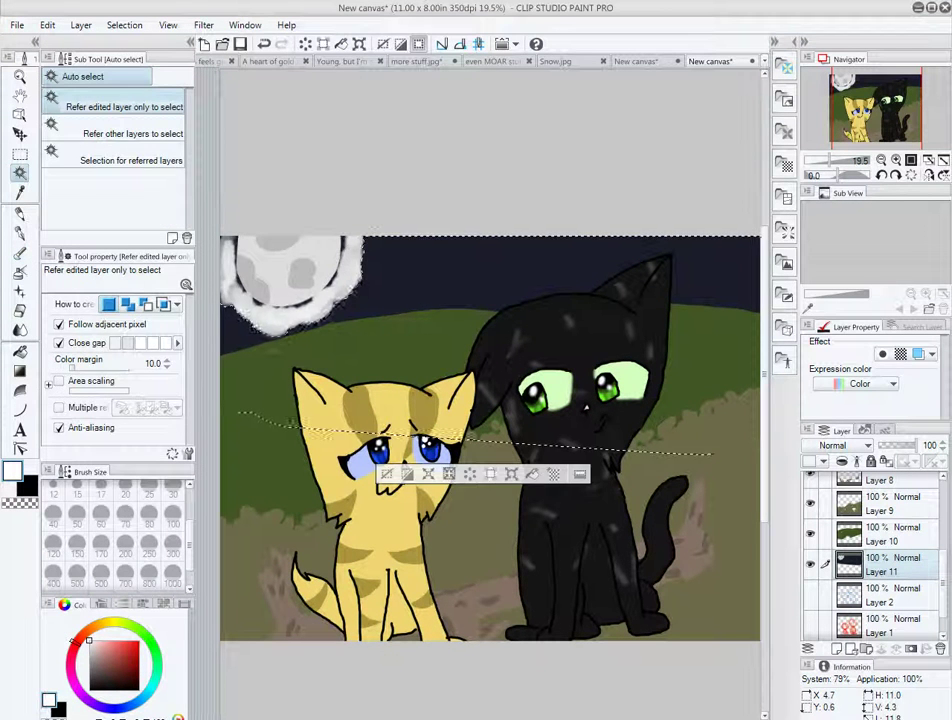
click(878, 510)
click(352, 272)
key(b)
drag(352, 272, 250, 255)
key(j)
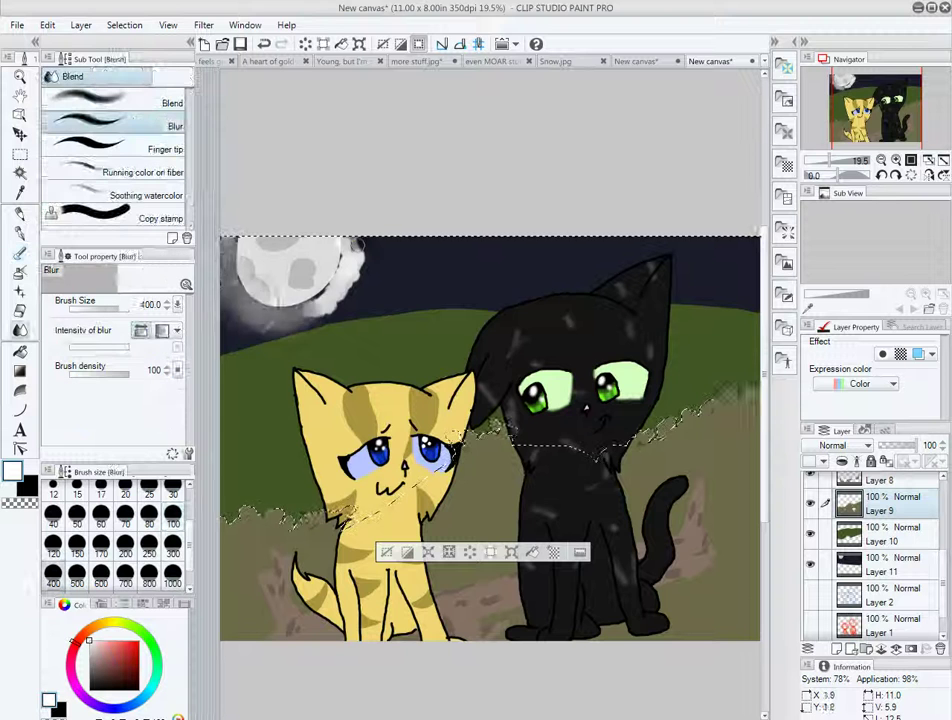
drag(350, 255, 300, 300)
- Clear the selection and use Blur at size 30 to soften the moon's rim and the smaller cat's inner eye
scroll(310, 250, up, 2)
scroll(443, 305, up, 2)
key(ctrl+d)
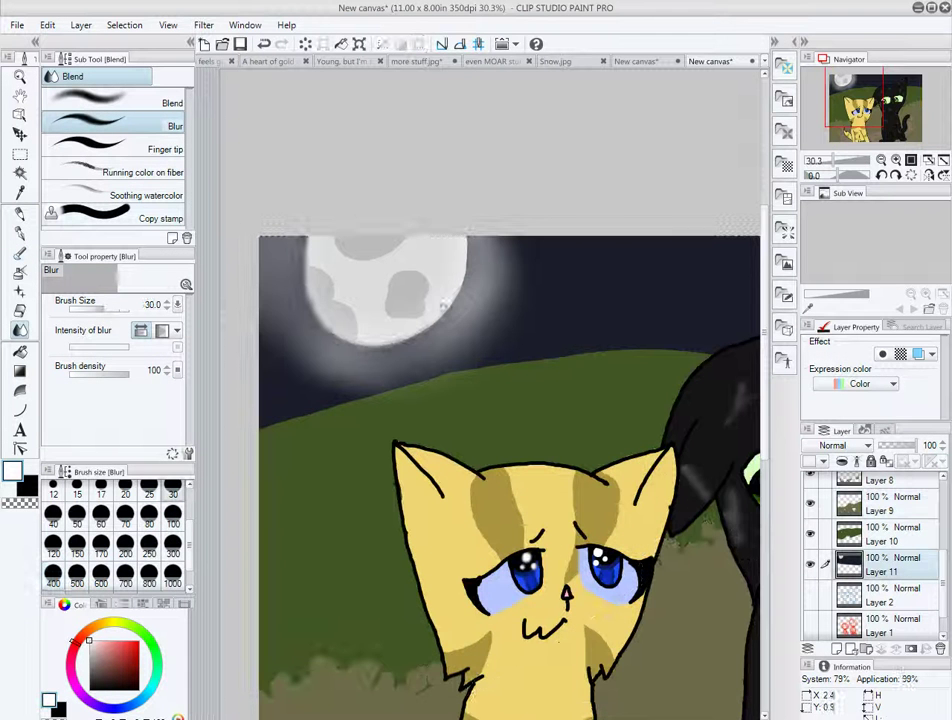
scroll(440, 291, down, 3)
scroll(620, 523, up, 2)
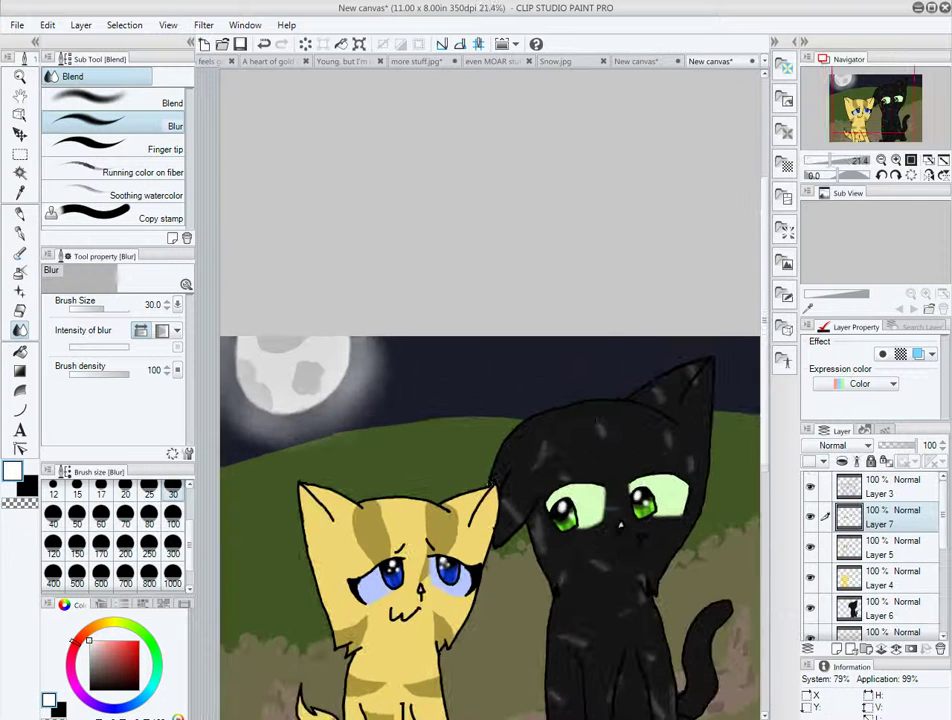
- Dab white stars across the night sky with the Opaque watercolor brush at size 70
key(b)
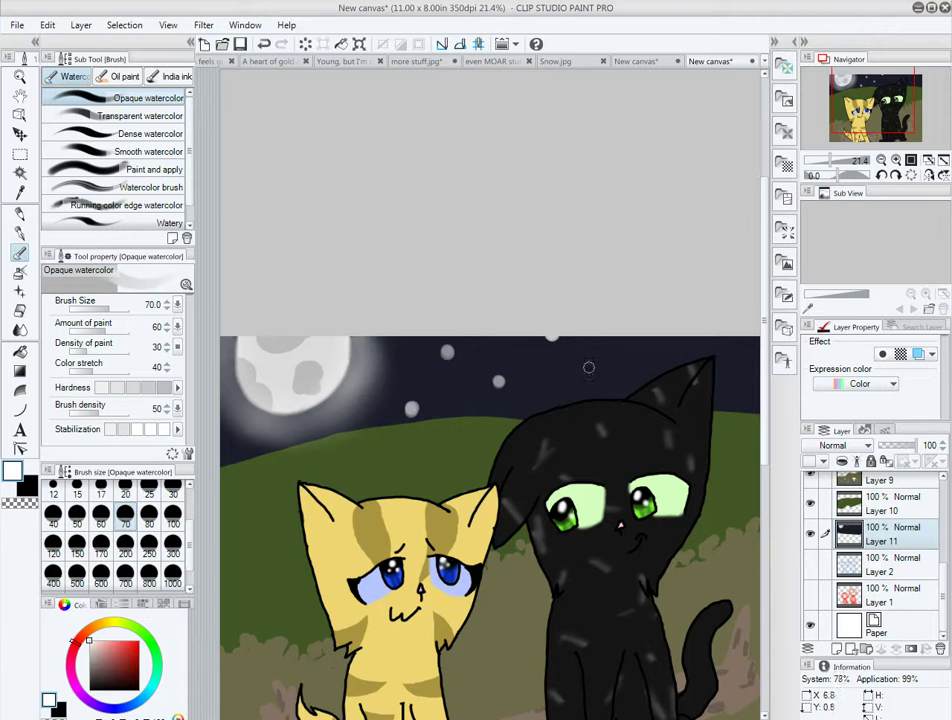
click(349, 403)
click(573, 396)
click(623, 361)
click(625, 381)
click(619, 357)
click(586, 369)
click(551, 403)
click(527, 389)
click(643, 343)
click(734, 356)
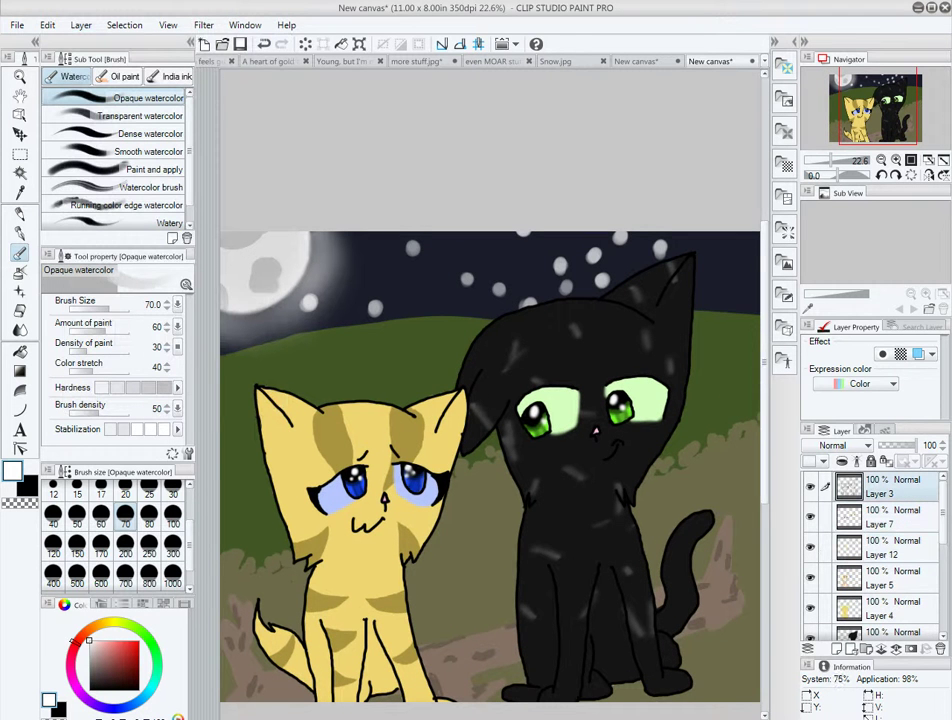
- Select the smaller cat's interior and paint light grey moonlight on Layer 12 with the G-pen at size 200, opacity 14
key(w)
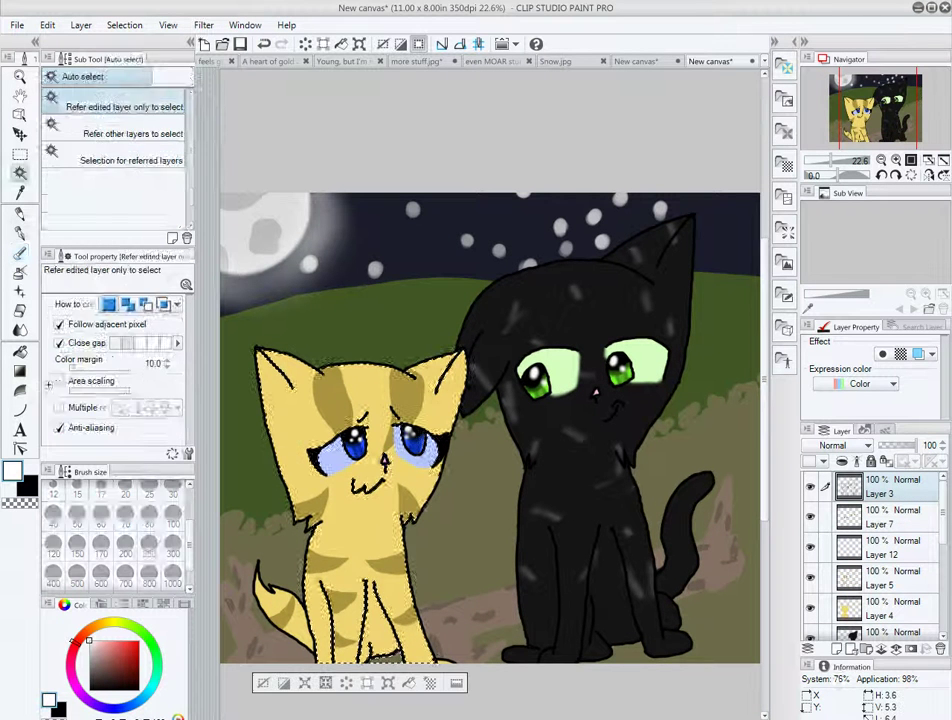
key(p)
key(b)
key(p)
scroll(490, 430, up, 1)
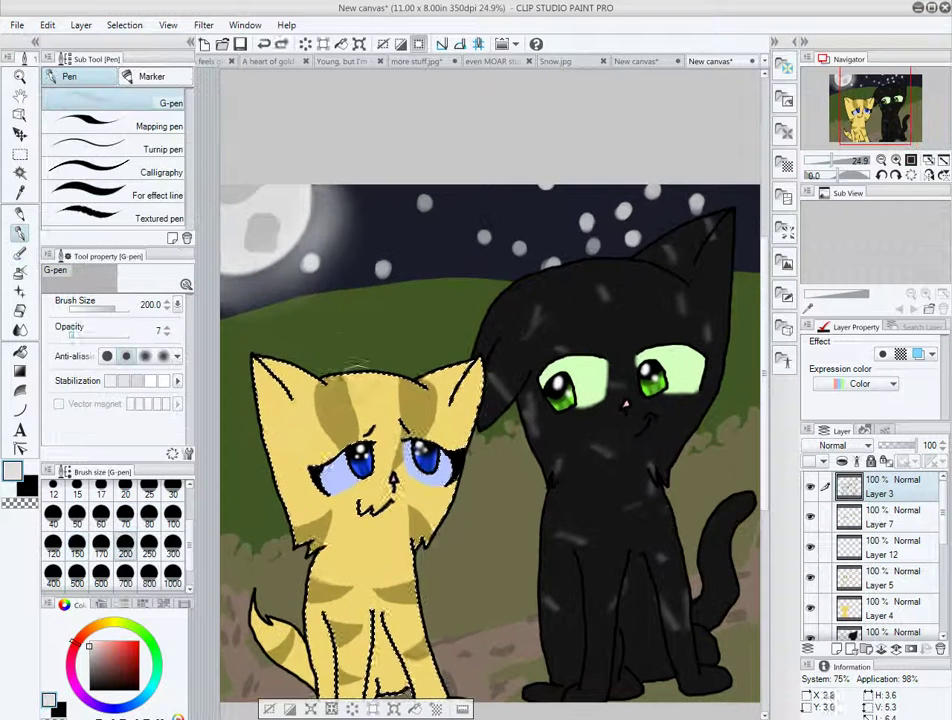
key(w)
key(p)
click(880, 547)
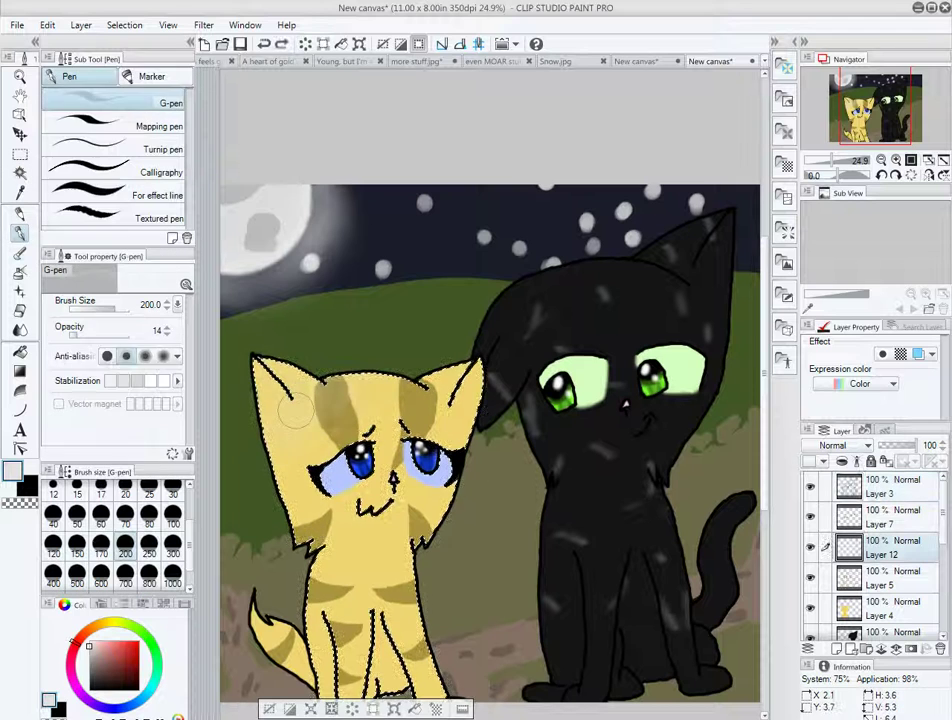
- Blend the light grey moonlight on the smaller cat's head with Blur at size 100
key(j)
mouse_move(320, 395)
mouse_down()
mouse_move(350, 390)
mouse_move(330, 385)
mouse_move(355, 380)
mouse_move(345, 373)
mouse_up()
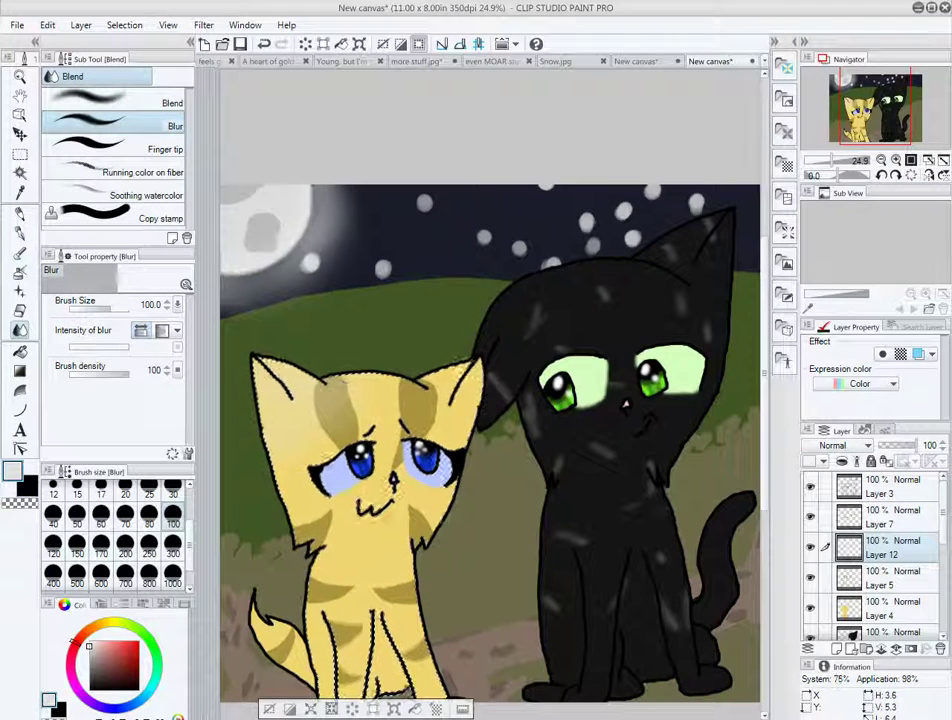
key(p)
key(j)
scroll(480, 450, down, 2)
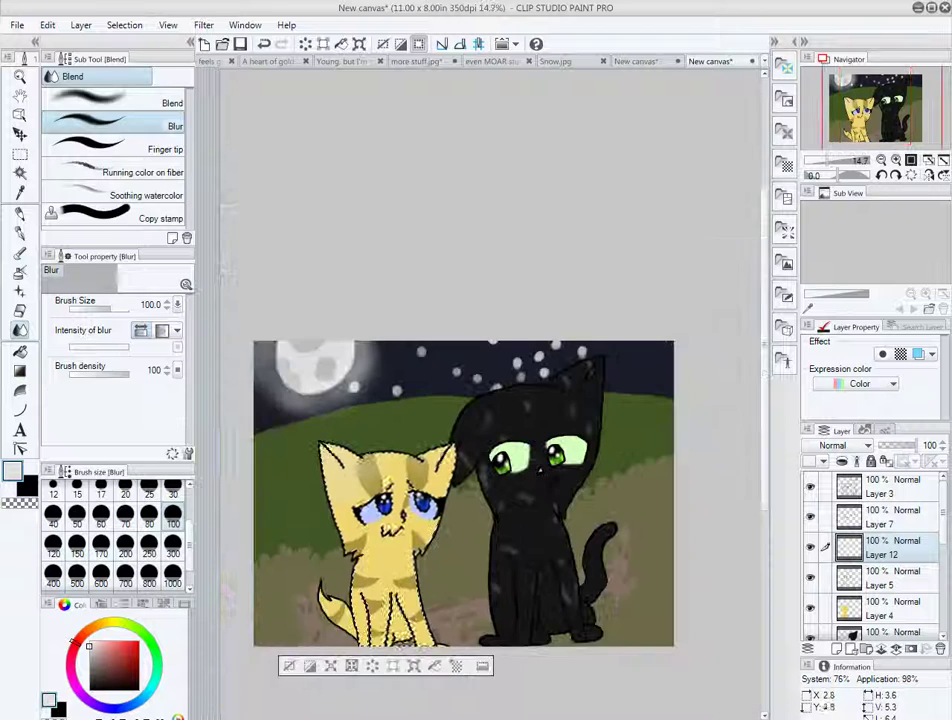
- Add faint dark grey shading to the smaller cat's lower body, soften it with Blur at size 100 and deselect
key(p)
scroll(480, 450, up, 2)
scroll(480, 450, down, 1)
key(j)
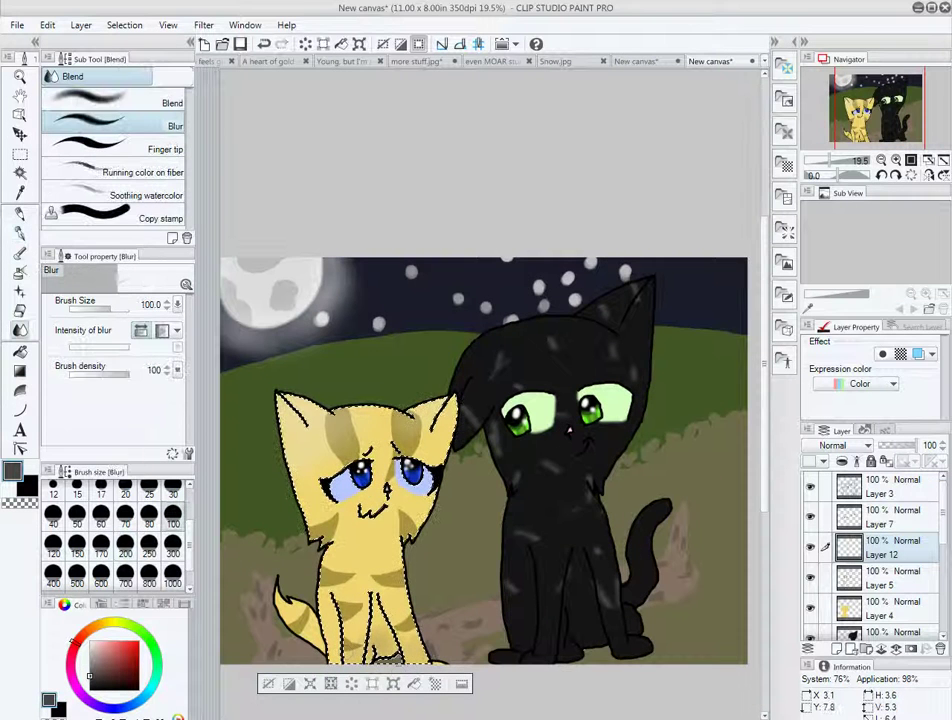
key(ctrl+d)
- Paint a dark grey shadow beside the larger cat on a new layer at size 200, opacity 14, and blur it at size 120
key(ctrl+shift+n)
scroll(495, 523, down, 1)
key(w)
key(p)
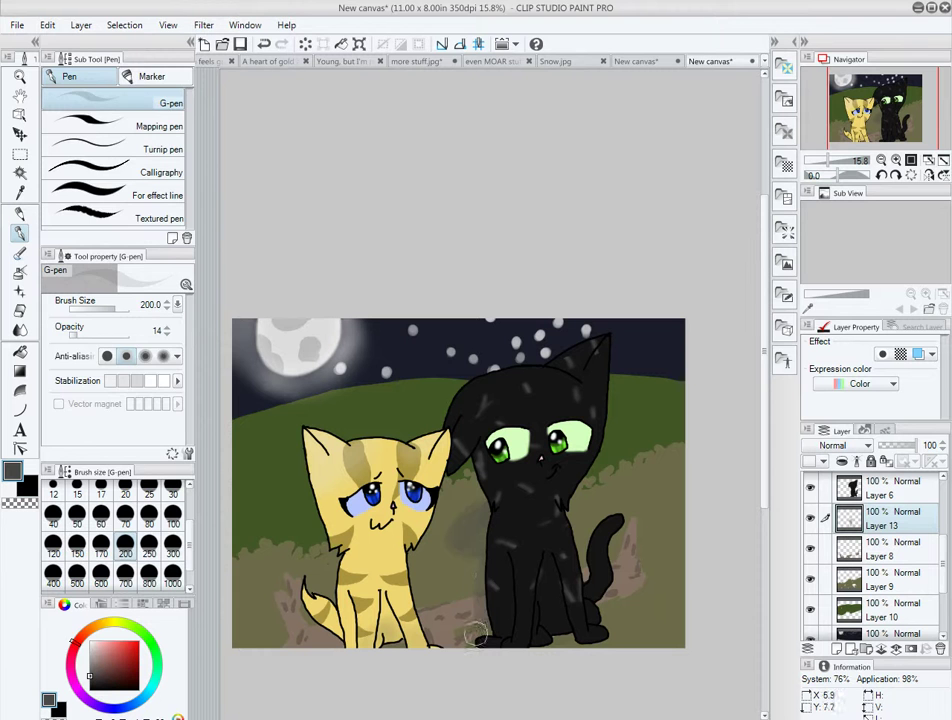
key(j)
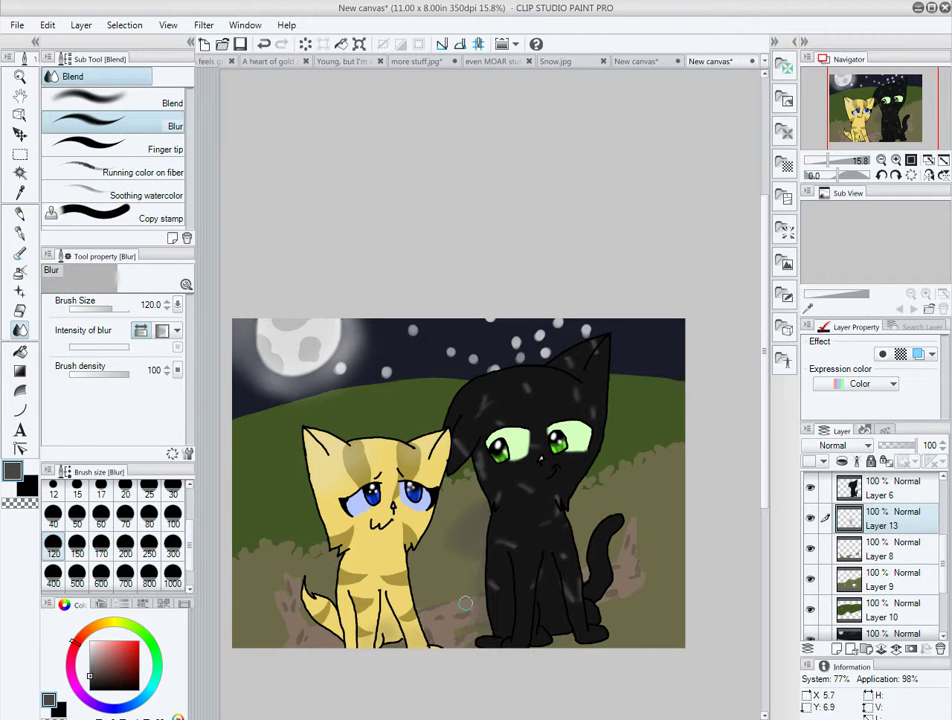
key(p)
scroll(373, 410, up, 1)
- Soften the stars on Layer 11 and the bushes' edge on Layer 9 with Blur at size 50
key(j)
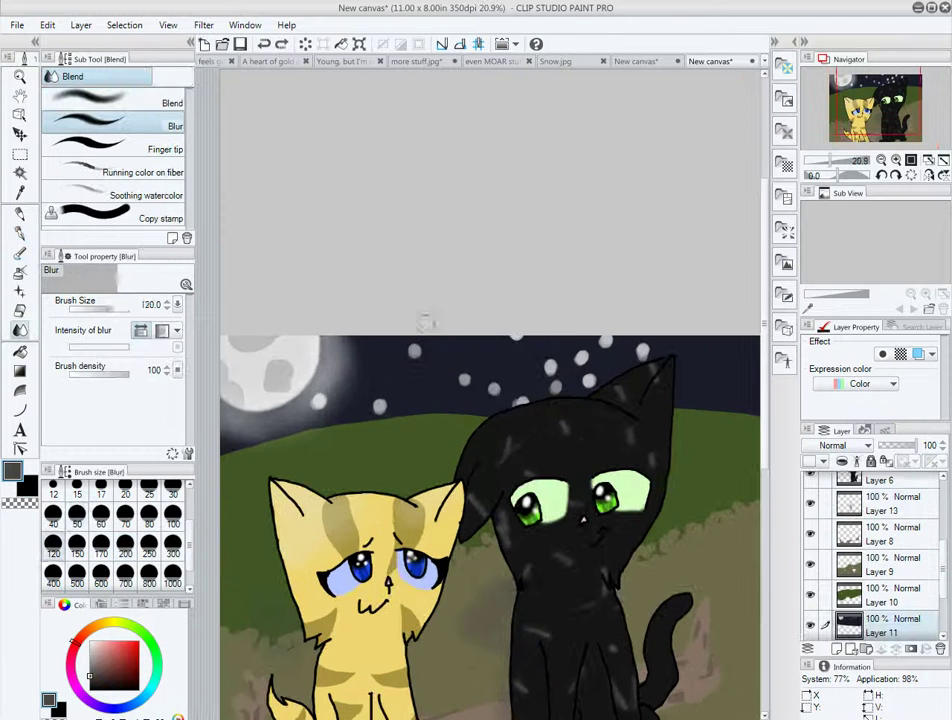
scroll(490, 500, down, 1)
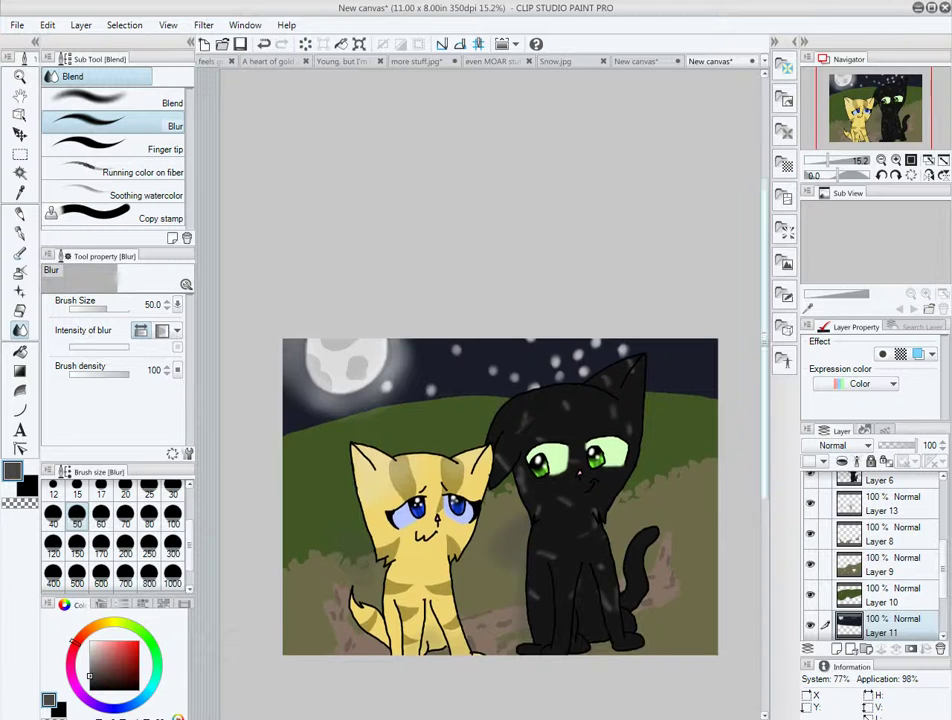
key(alt+bracketright)
key(alt+bracketright)
key(alt+f)
key(Escape)
scroll(326, 551, up, 1)
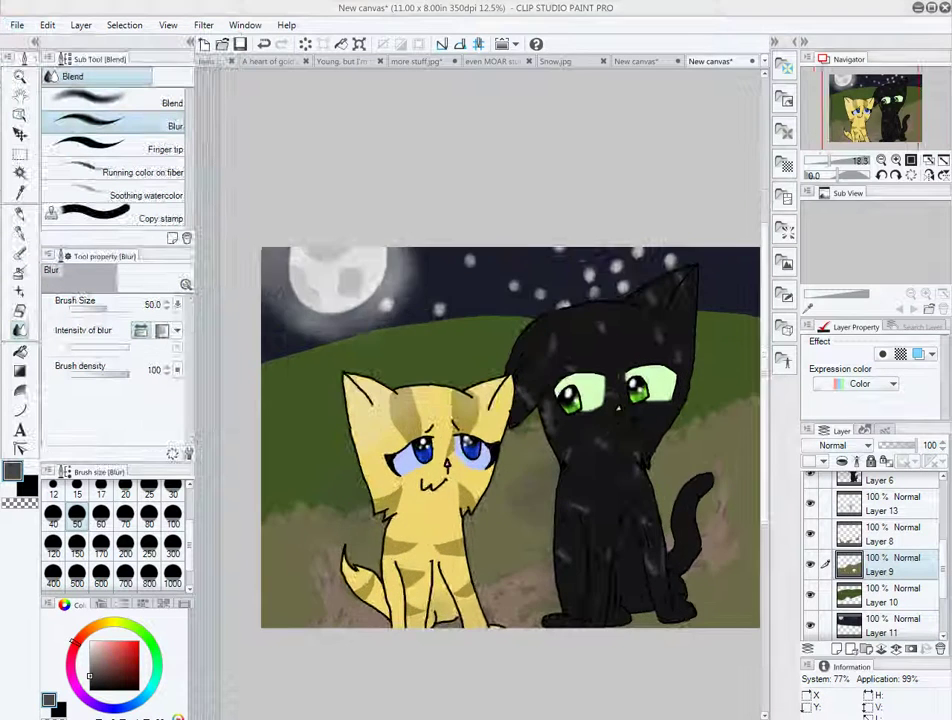